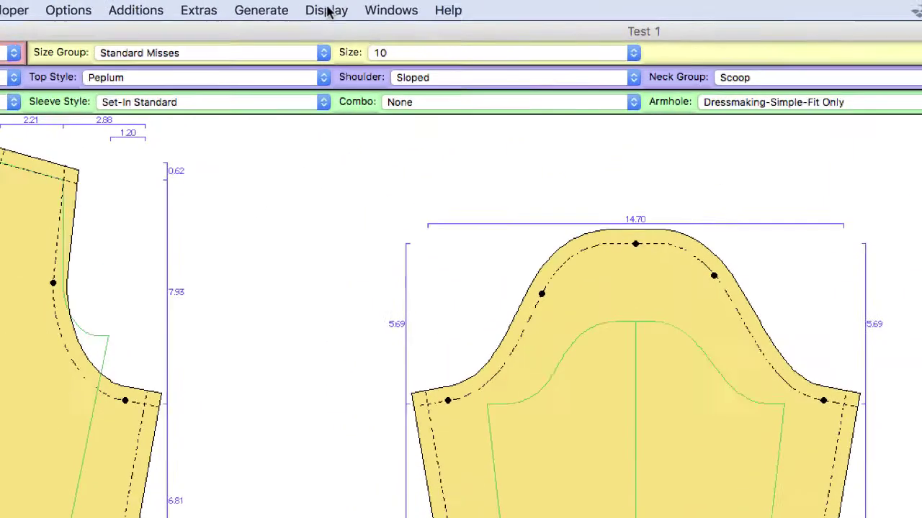
- Turn off Show Dimensions, scale the display to Actual Size, and switch to Show Pattern
click(328, 12)
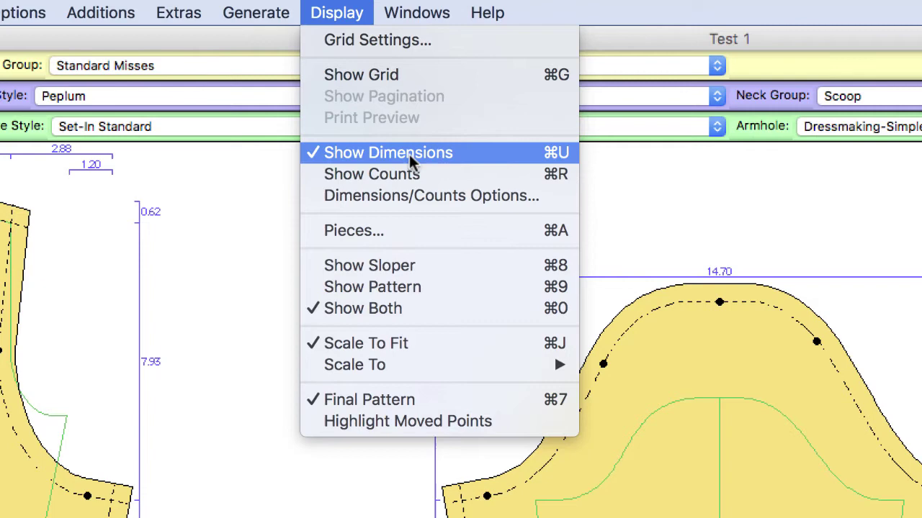
click(343, 152)
click(331, 13)
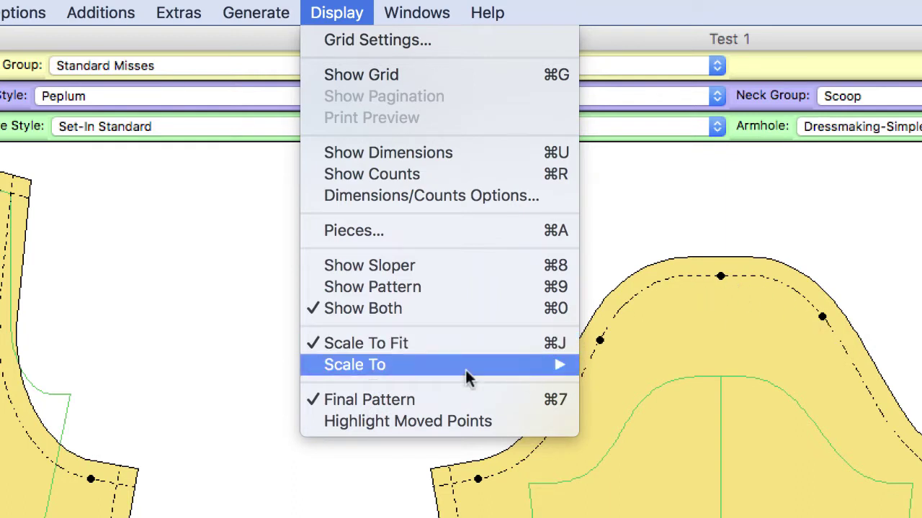
mouse_move(321, 365)
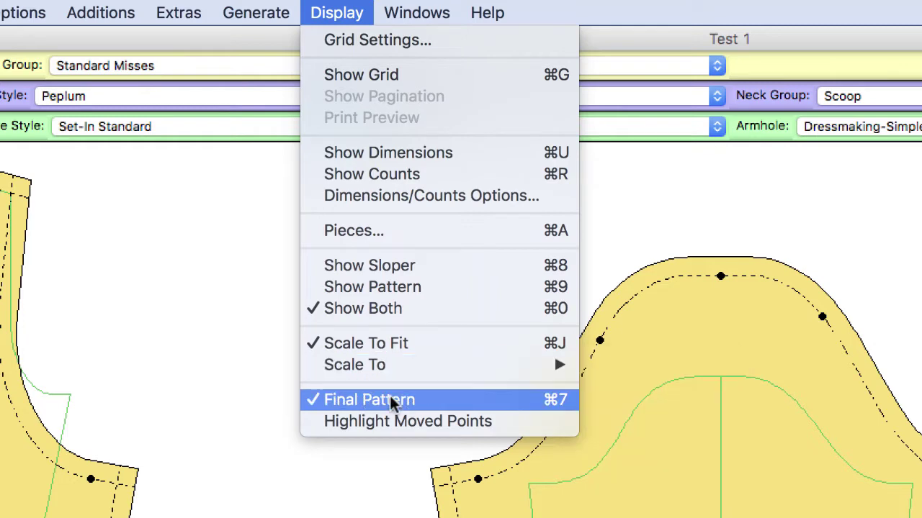
mouse_move(495, 366)
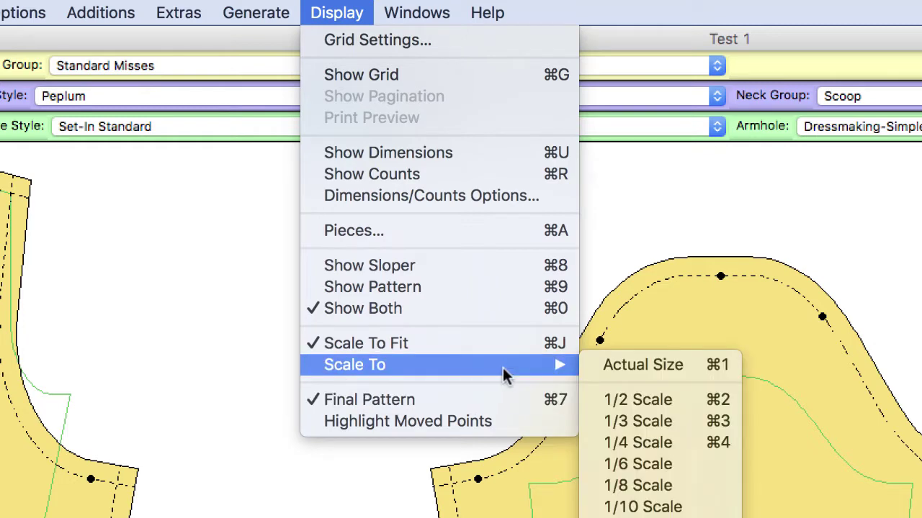
click(621, 369)
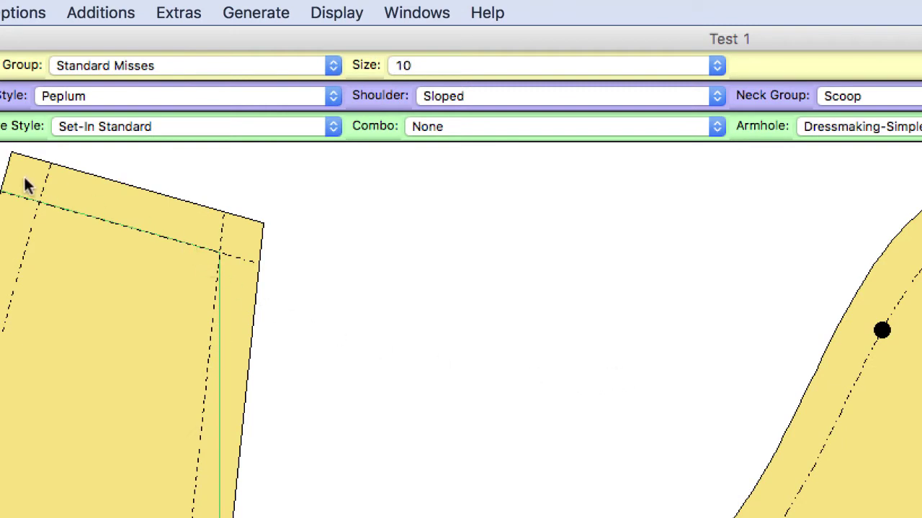
click(331, 15)
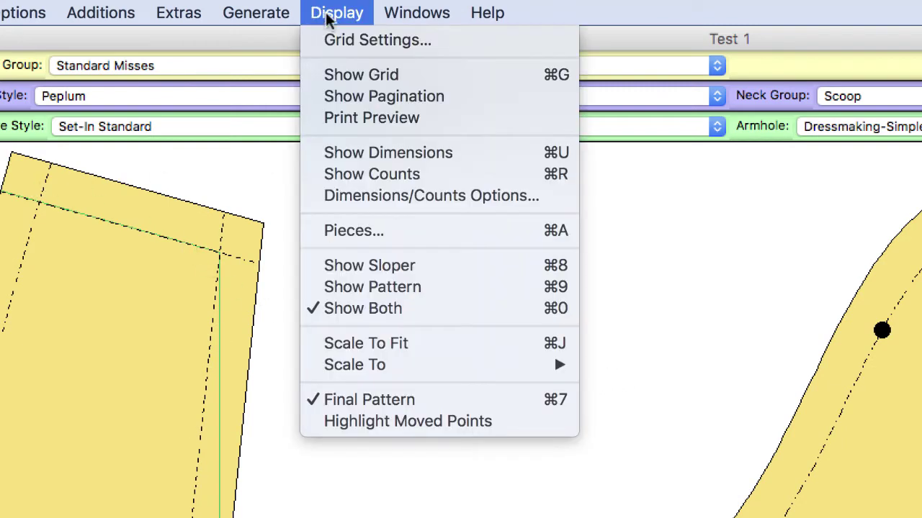
click(389, 296)
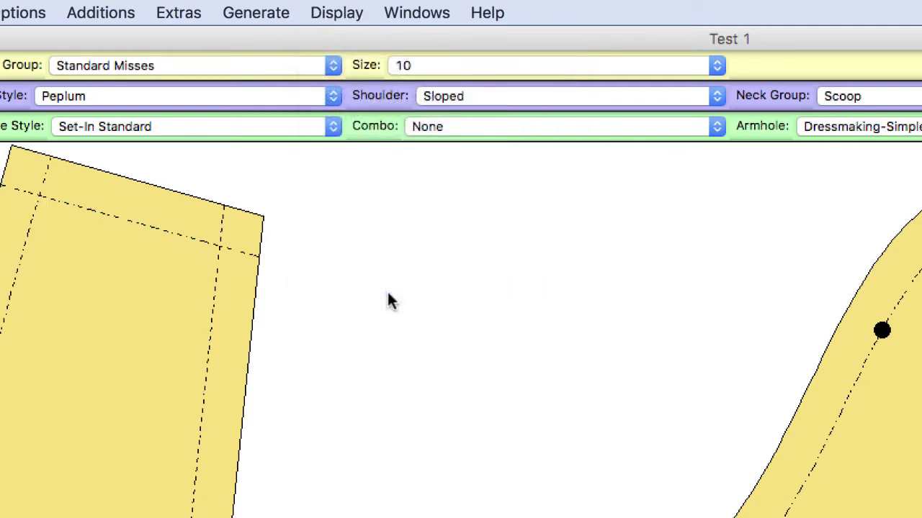
- Set the Global Seam Allowance width to 0 and confirm
click(92, 13)
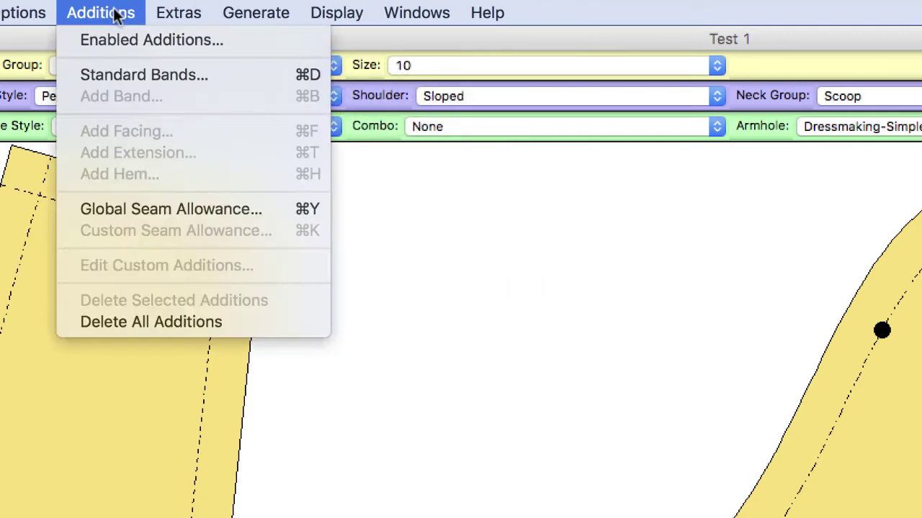
click(255, 210)
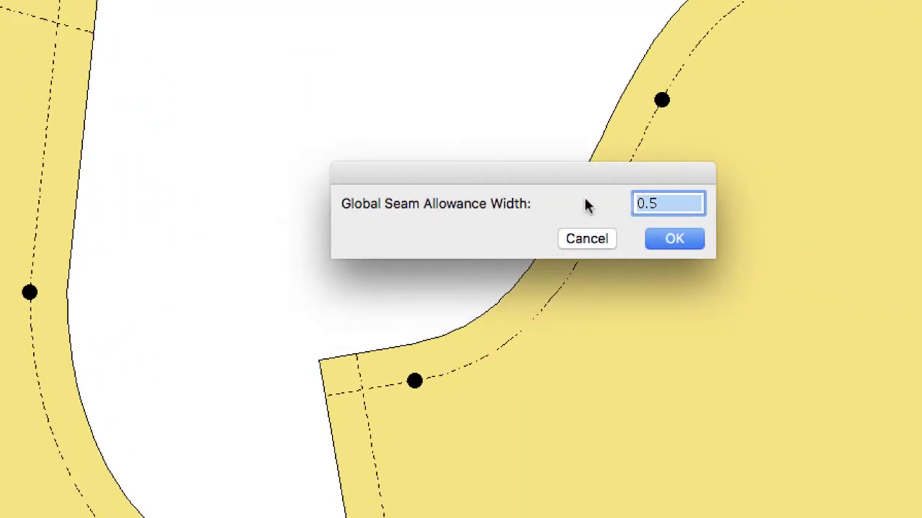
text(0)
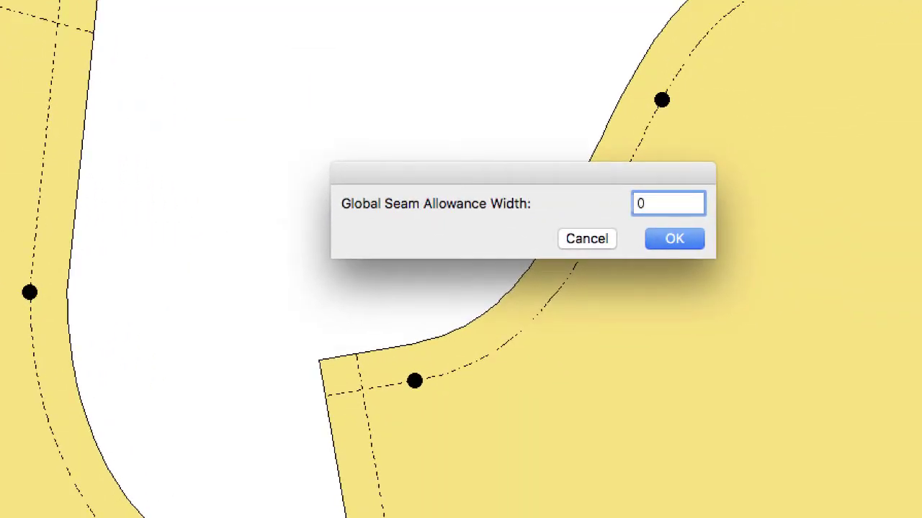
click(675, 240)
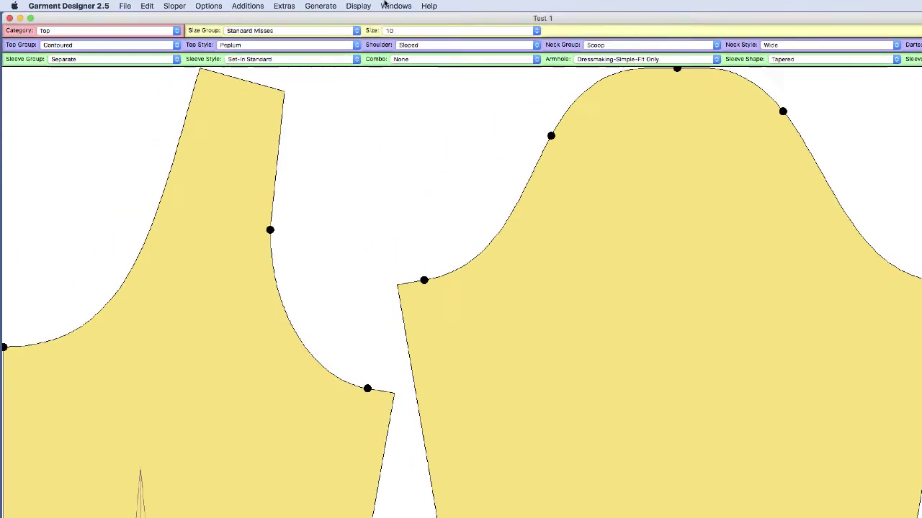
- Turn on Show Pagination so the pattern splits into numbered print pages
click(304, 5)
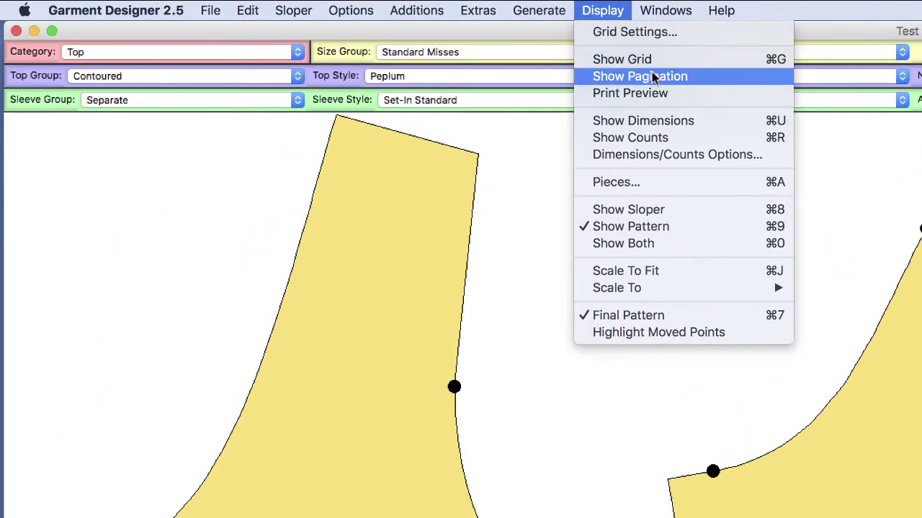
click(652, 92)
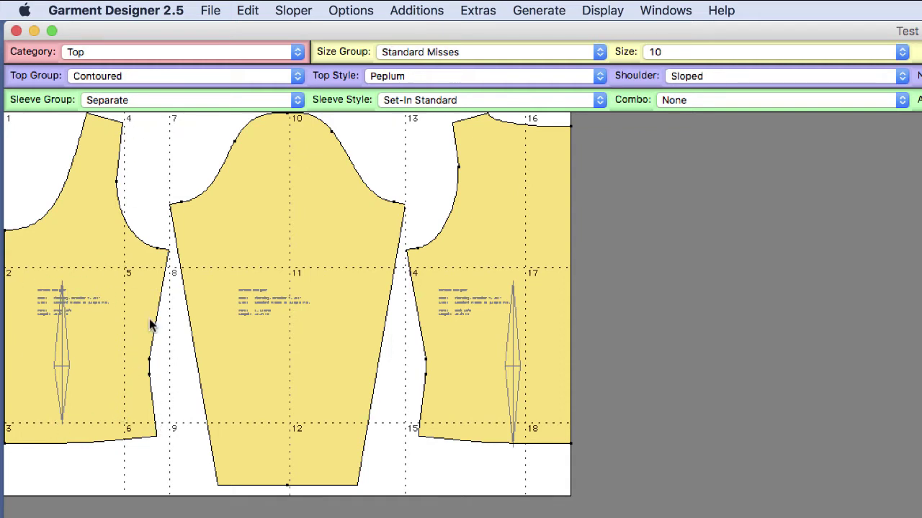
- Choose 36 x 48 inch paper in Page Setup and confirm
click(213, 10)
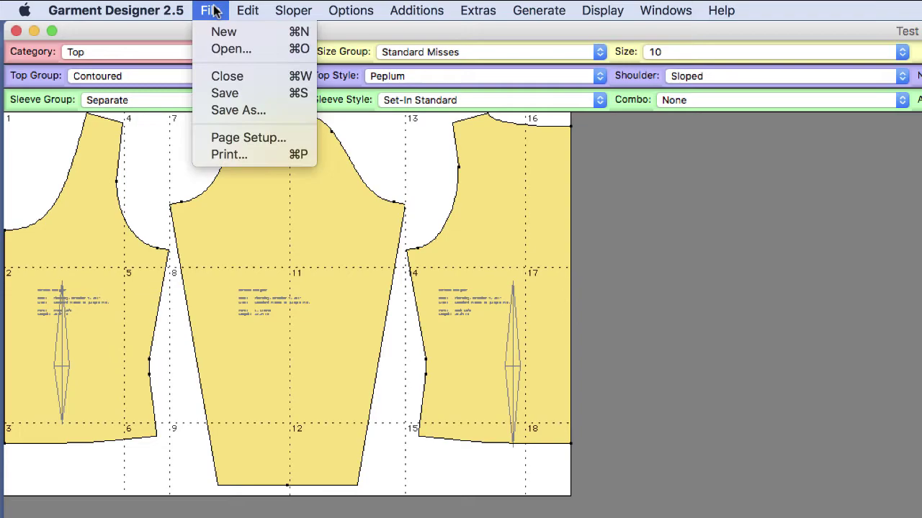
click(271, 139)
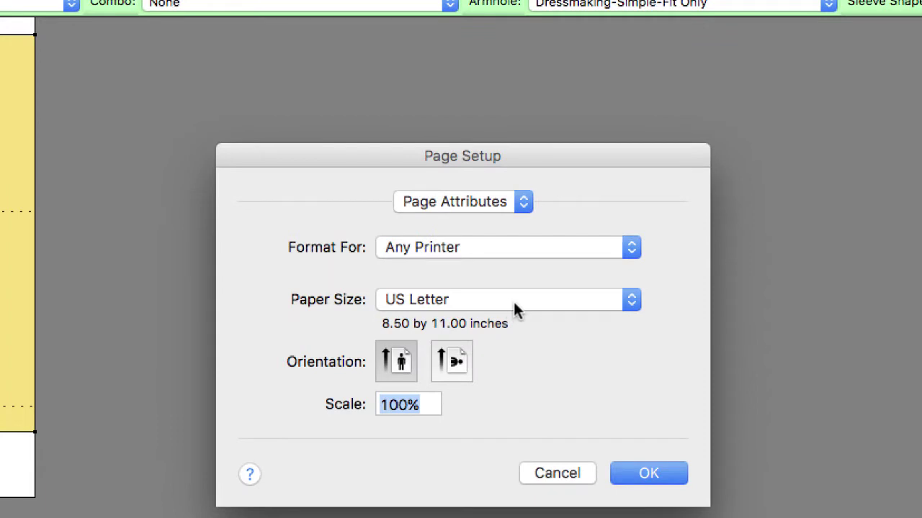
click(631, 301)
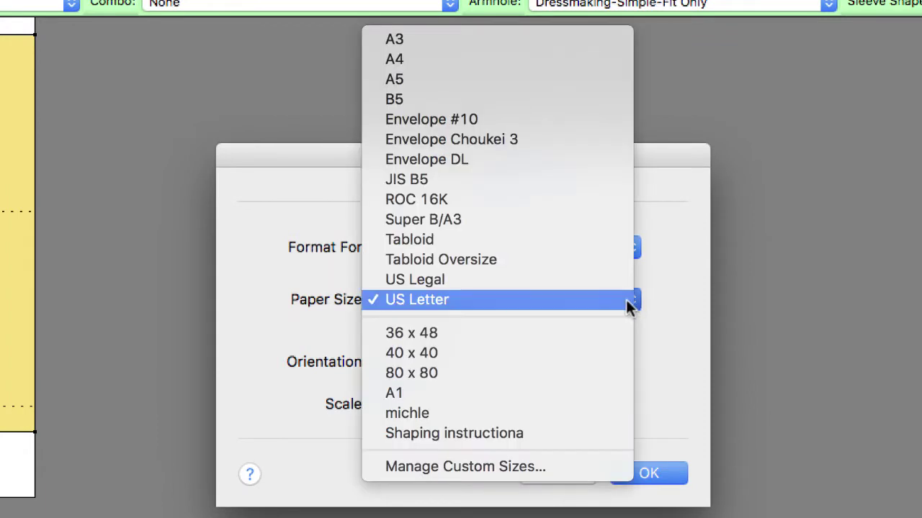
click(415, 333)
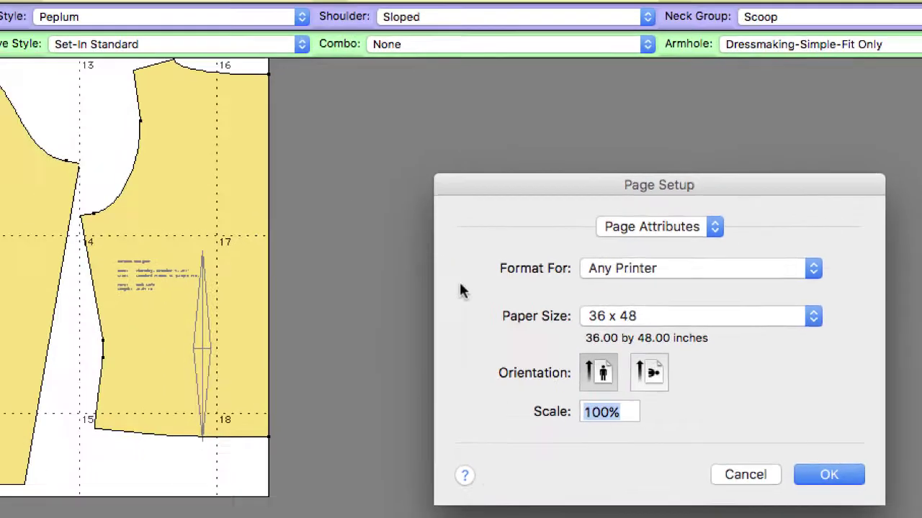
key(Return)
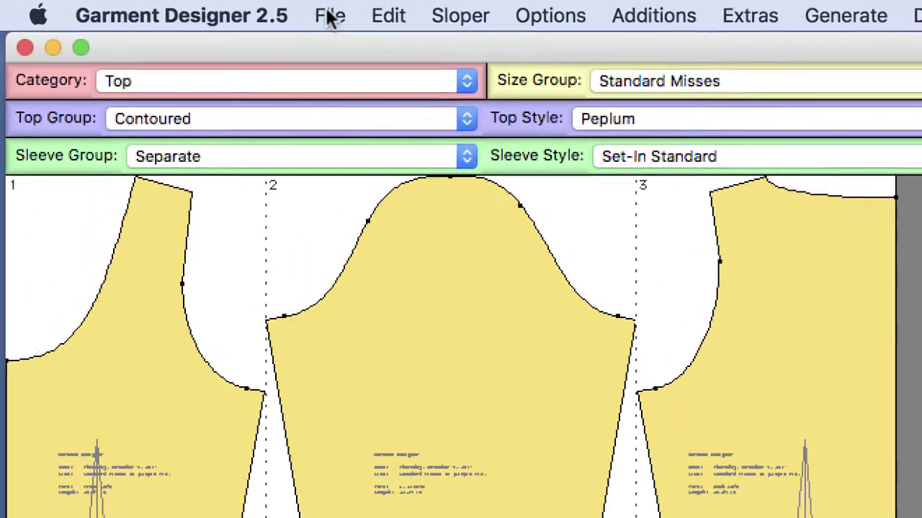
- Print the pattern with Save as PDF, naming the file Test1 in Downloads
click(330, 17)
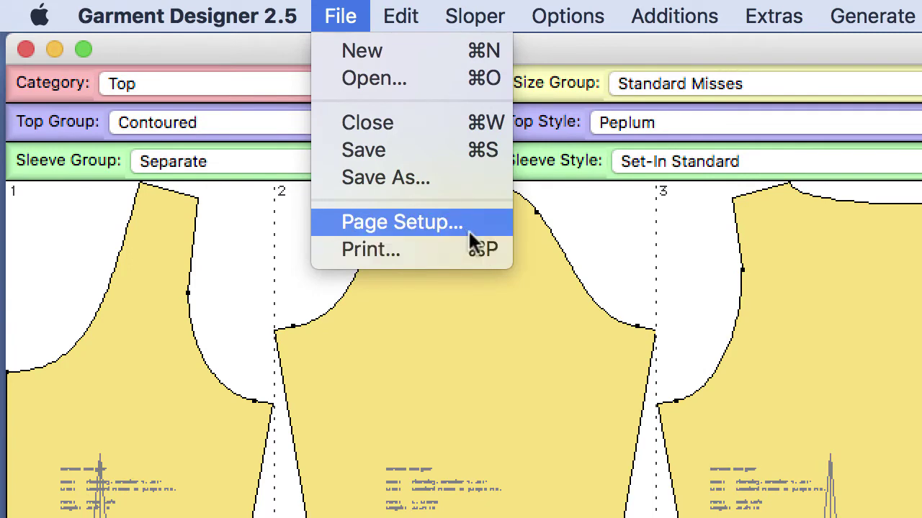
click(475, 251)
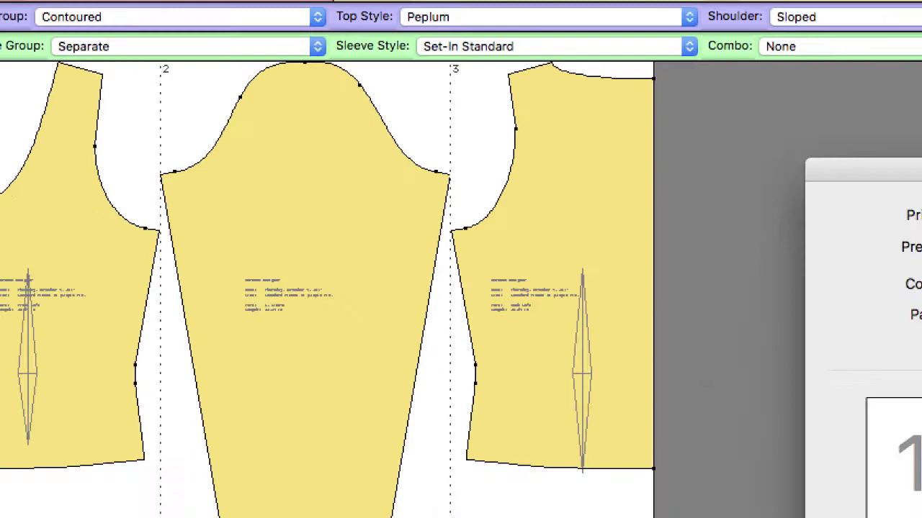
click(563, 336)
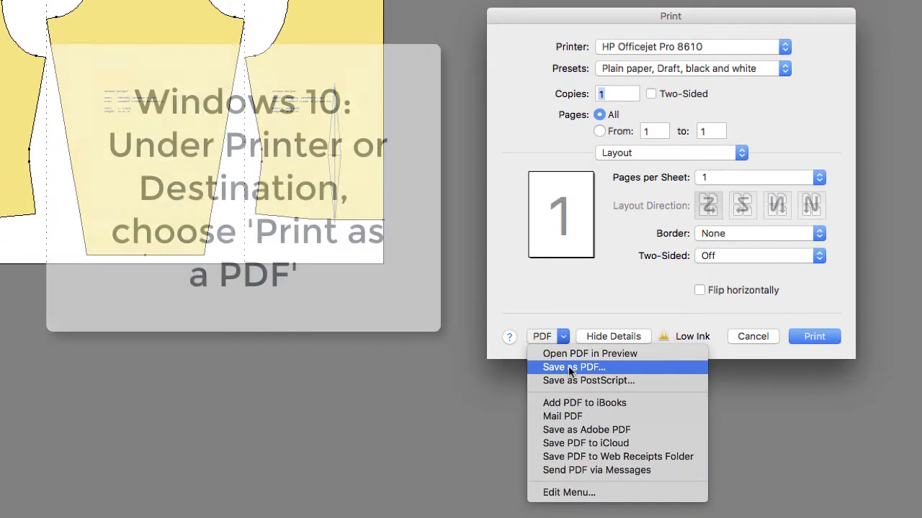
click(569, 369)
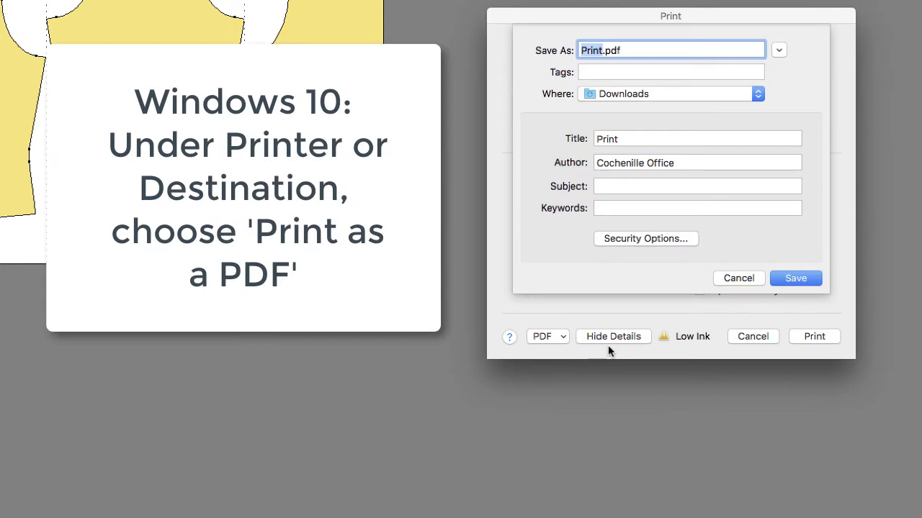
text(Test)
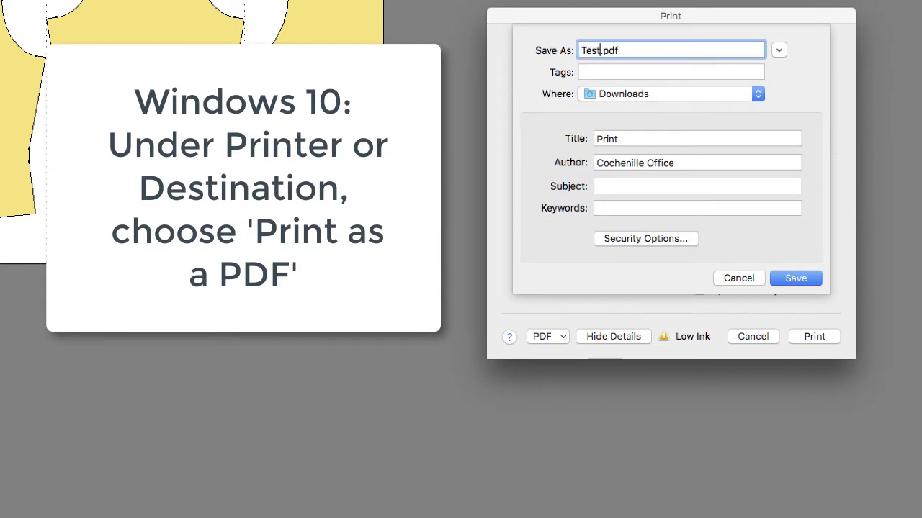
text(1)
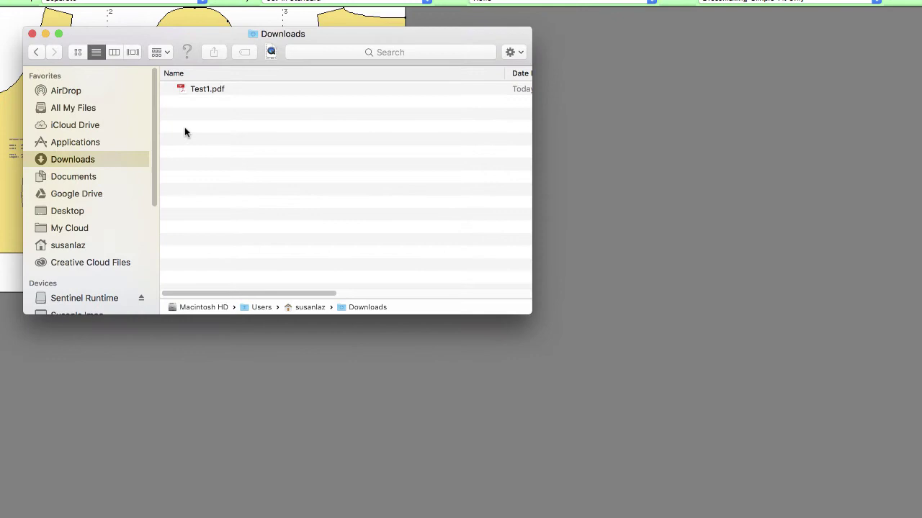
- Open Test1.pdf in Adobe Illustrator CC 2017 from its Finder context menu
right_click(211, 91)
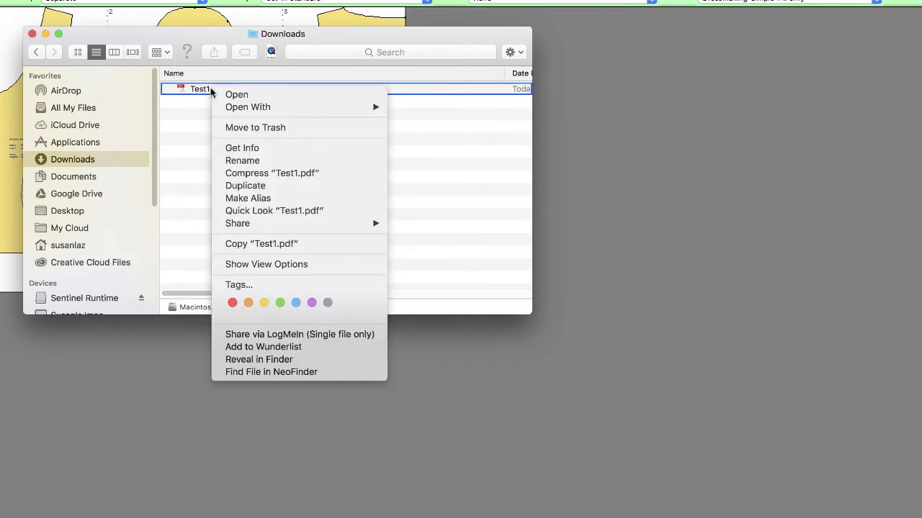
mouse_move(331, 108)
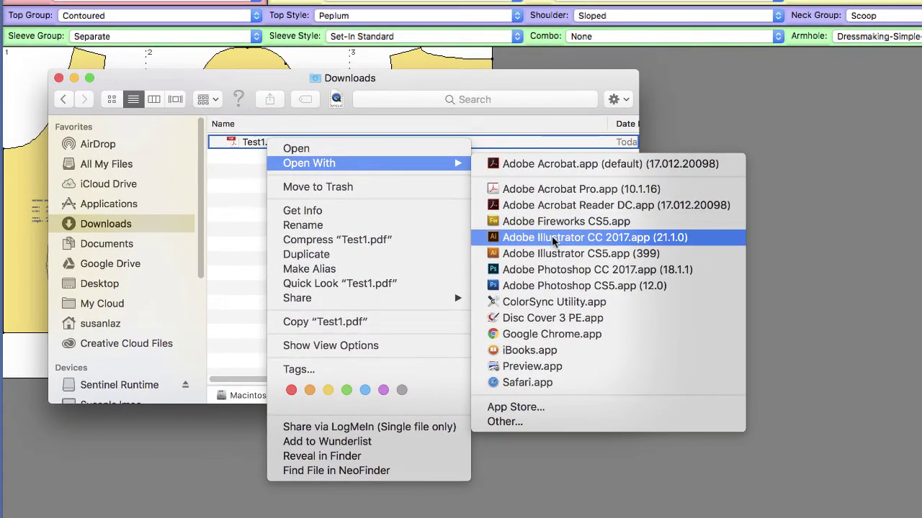
click(552, 238)
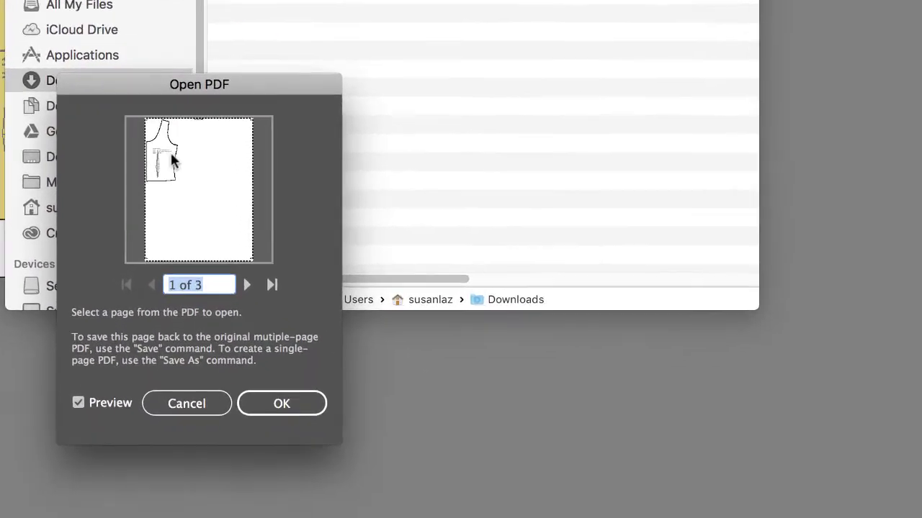
- Pick page 1 of 3, the front bodice page, in the Open PDF dialog and open it
click(247, 285)
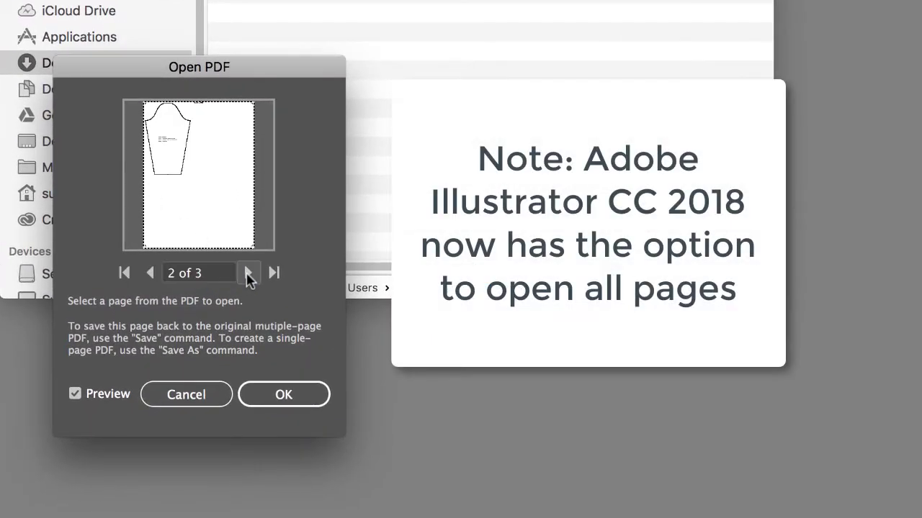
click(247, 273)
click(149, 273)
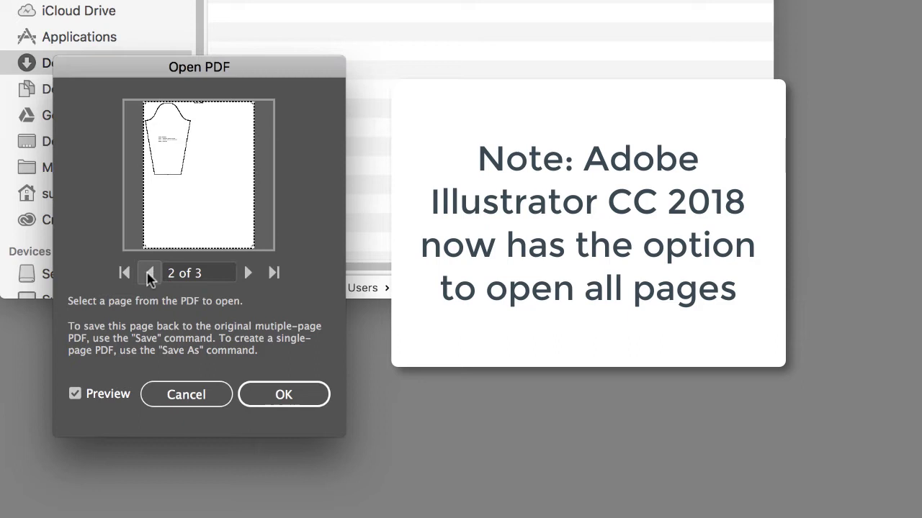
click(149, 273)
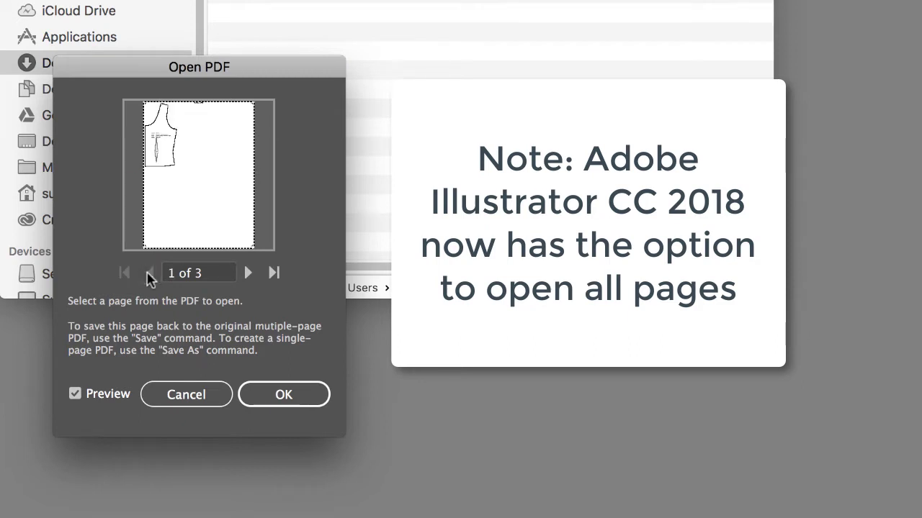
click(280, 396)
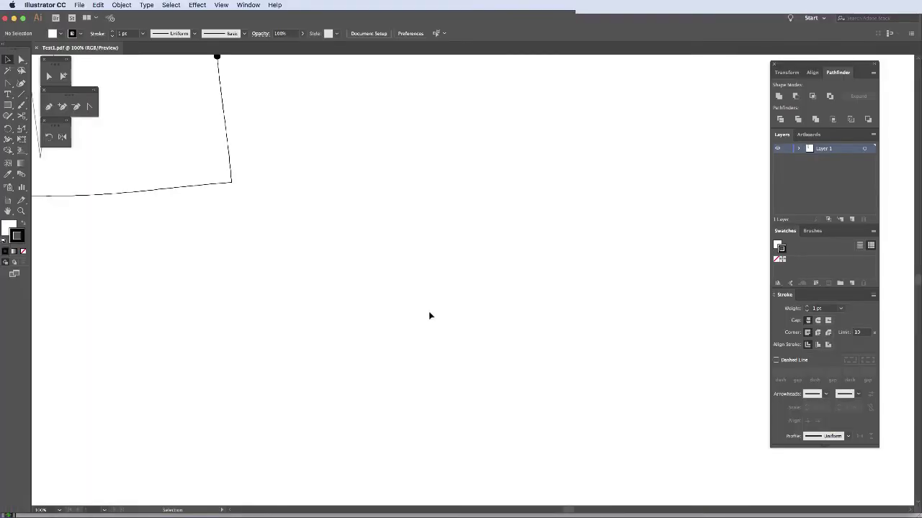
- Zoom out and pan so the whole page sits centred in the window
key(z)
alt+click(262, 281)
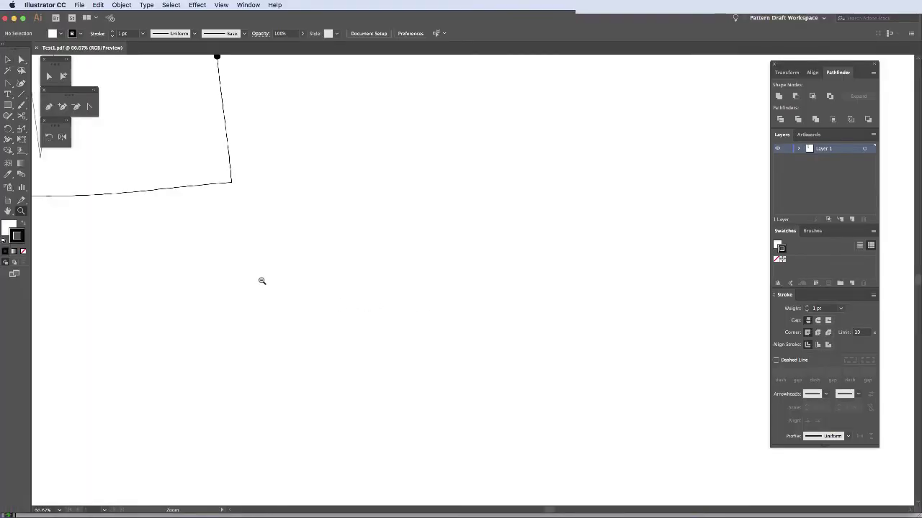
alt+click(416, 279)
alt+click(454, 279)
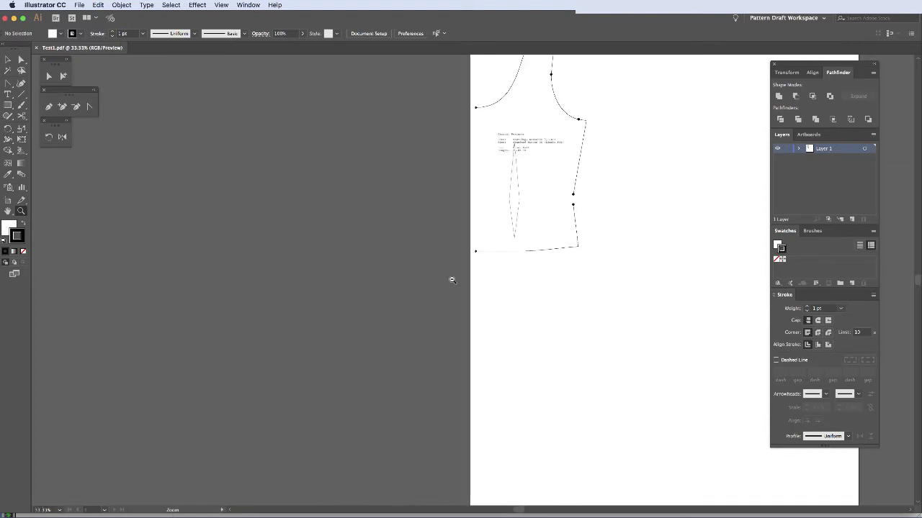
alt+click(548, 269)
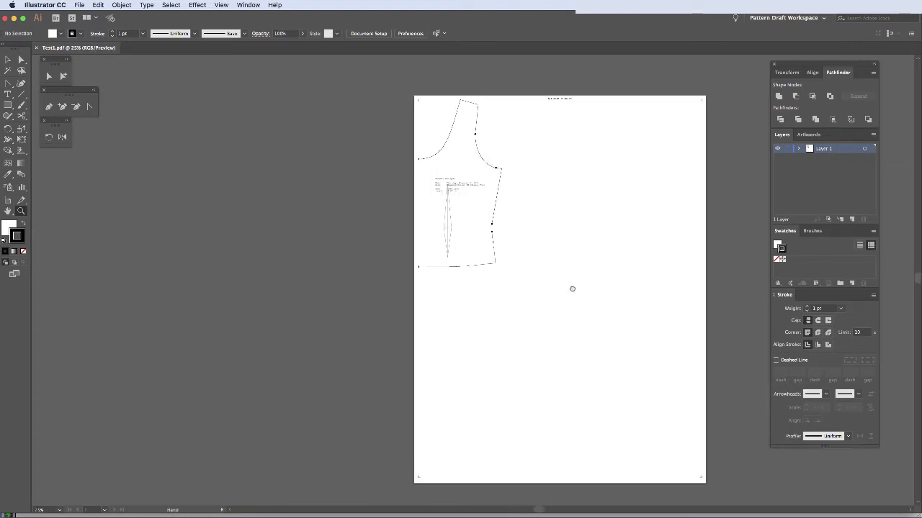
drag(569, 288, 383, 274)
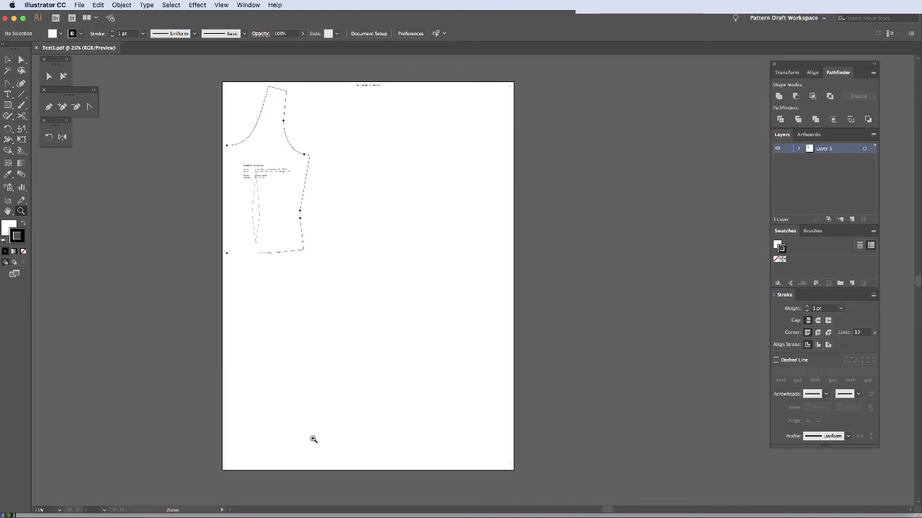
click(8, 60)
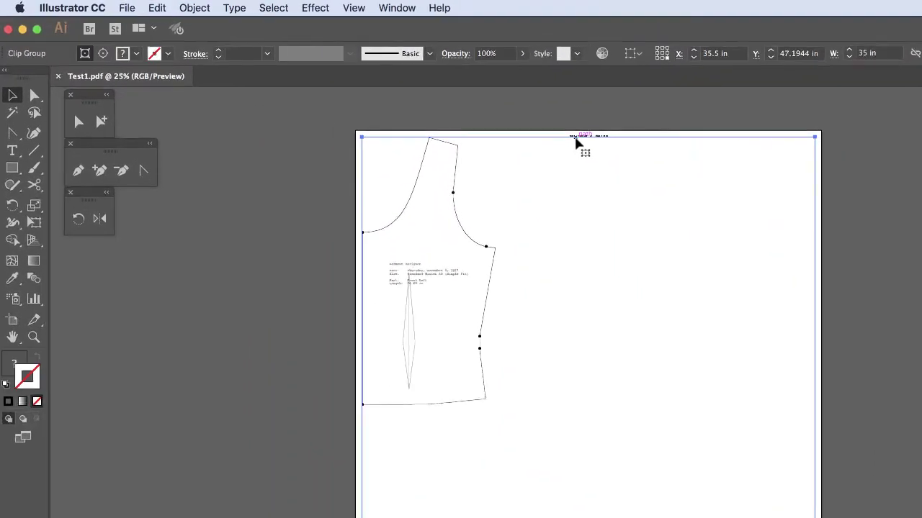
- Select everything and release the clipping mask around the bodice pattern
click(417, 207)
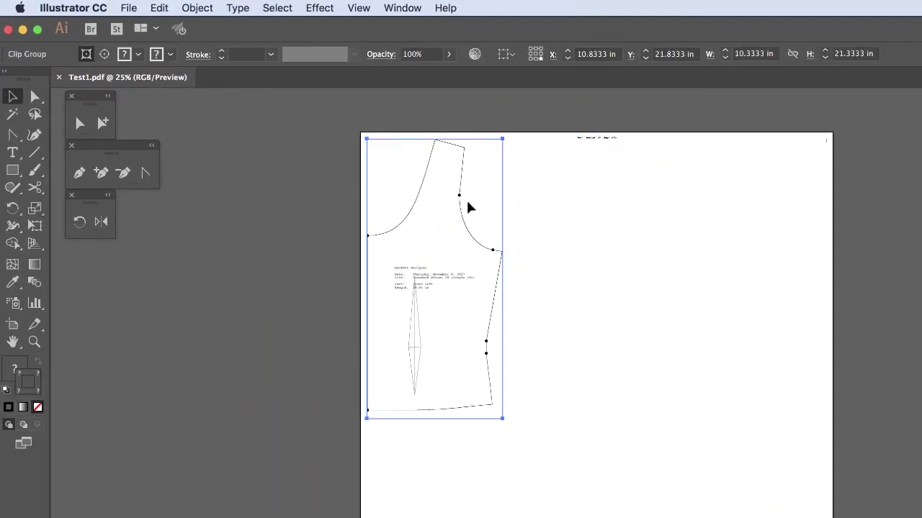
click(327, 349)
click(422, 324)
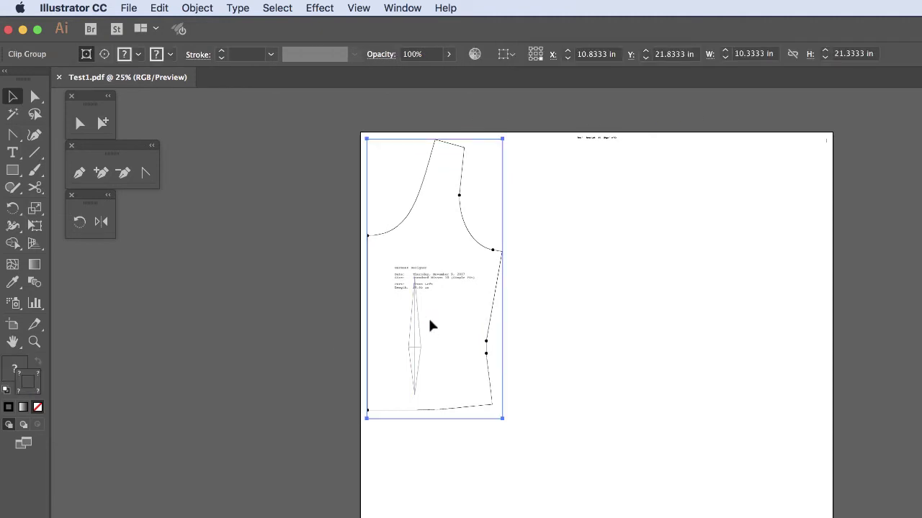
click(307, 290)
click(435, 279)
click(336, 285)
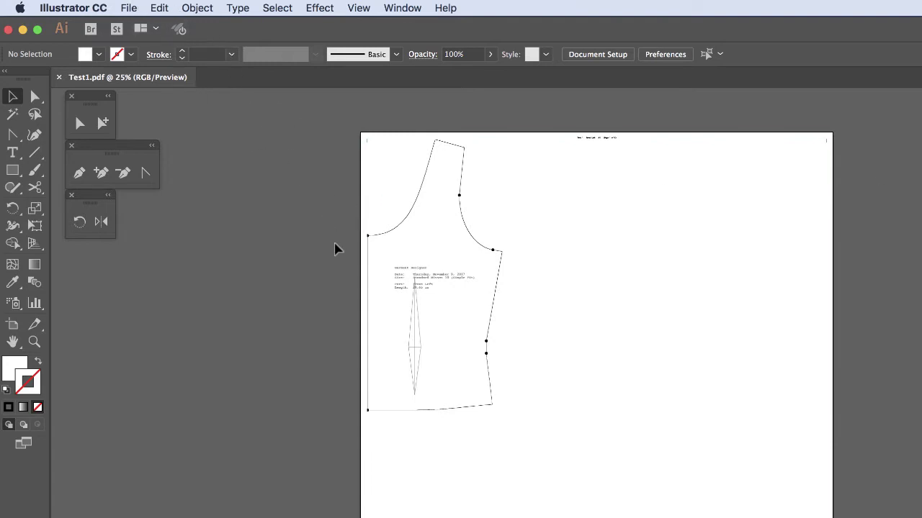
key(super+a)
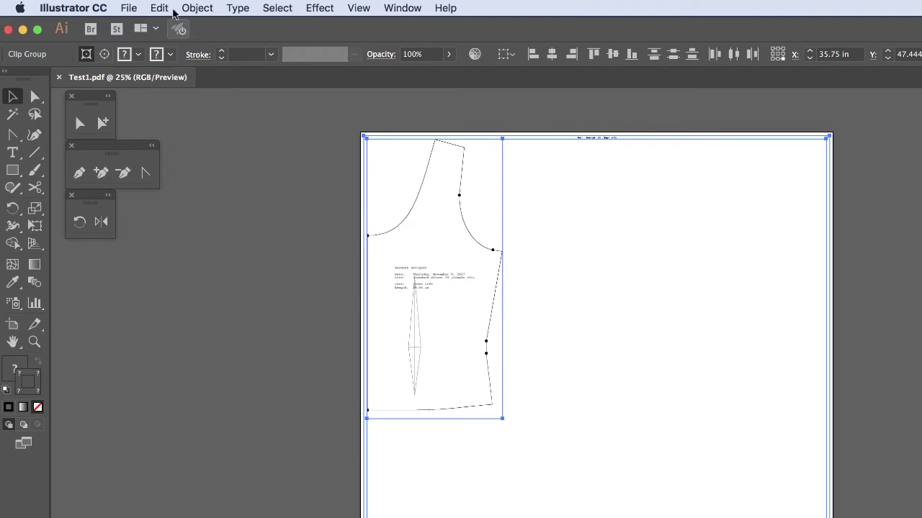
click(132, 8)
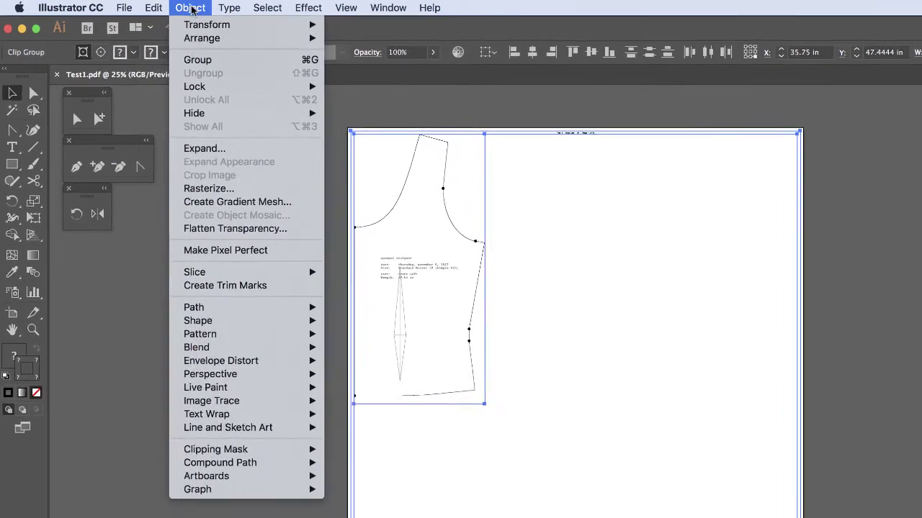
mouse_move(264, 427)
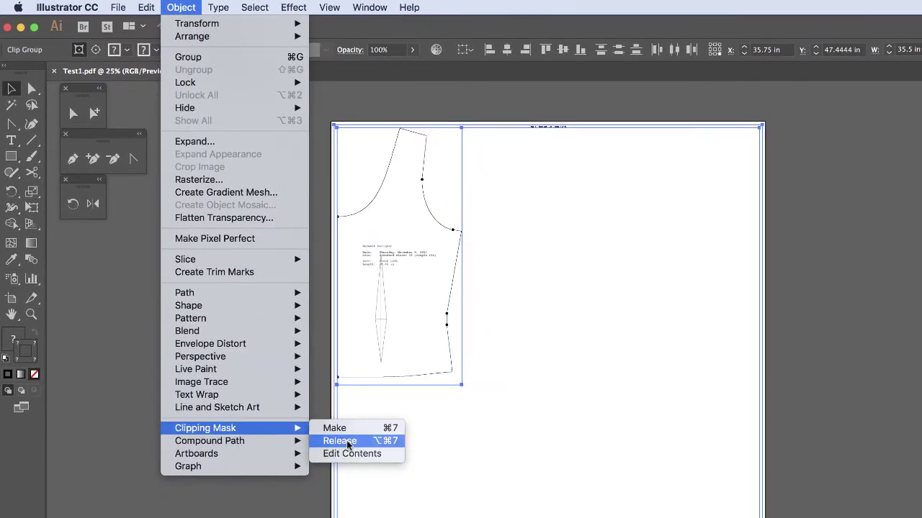
click(347, 439)
- Delete the page-sized outer rectangle
click(551, 135)
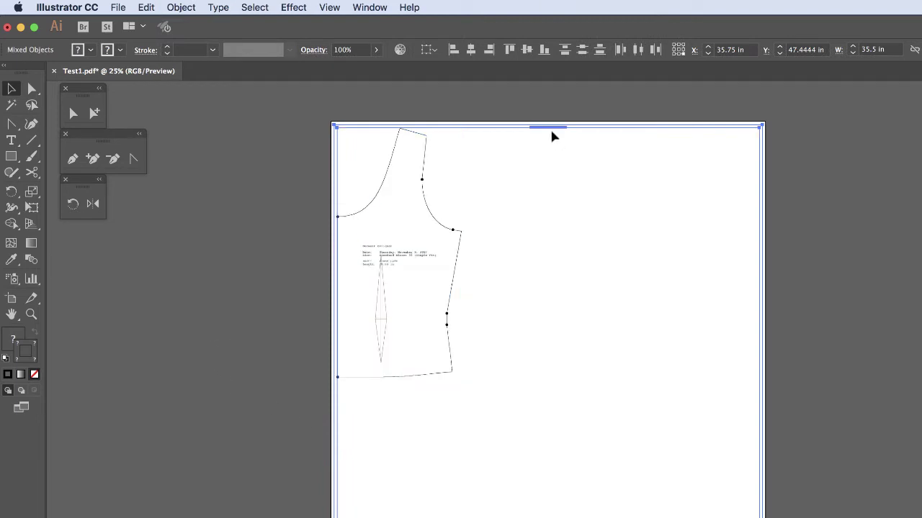
click(510, 99)
click(569, 138)
key(Delete)
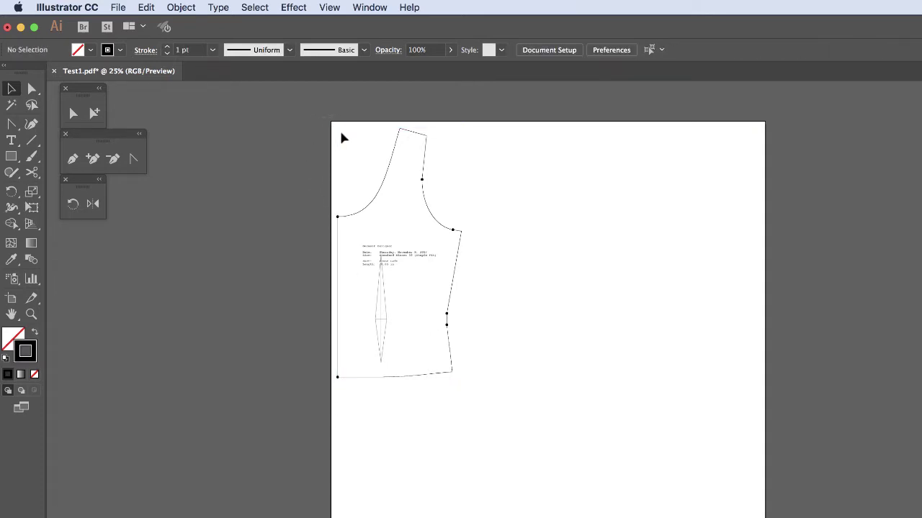
- Zoom in and select the neckline curves, shoulder line and armhole pieces to check their separation
key(z)
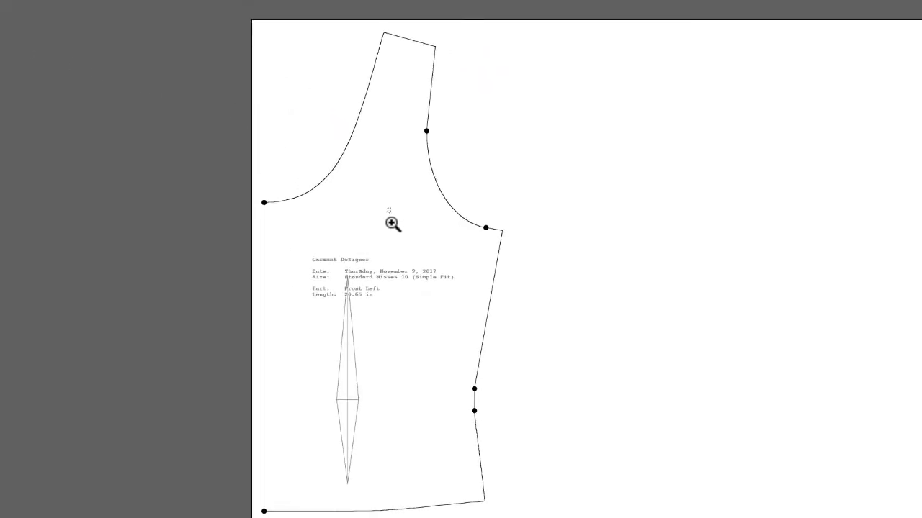
click(415, 279)
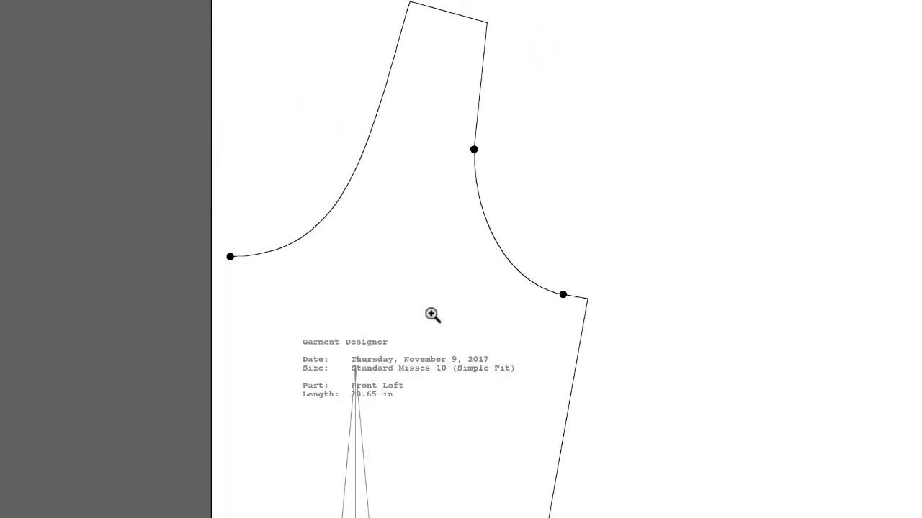
drag(315, 134, 391, 230)
click(347, 16)
drag(348, 13, 442, 165)
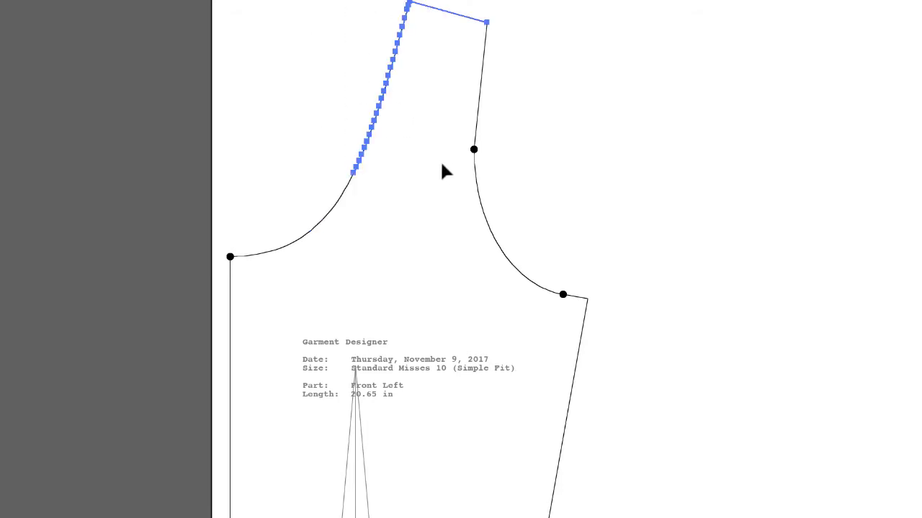
click(316, 34)
drag(311, 46, 411, 181)
drag(545, 46, 450, 121)
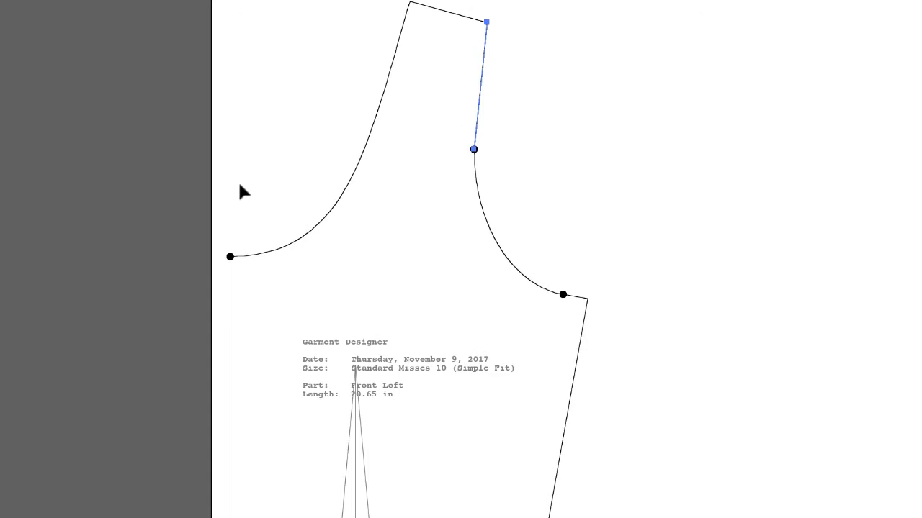
drag(239, 184, 330, 277)
drag(322, 28, 433, 162)
click(487, 24)
drag(525, 167, 467, 252)
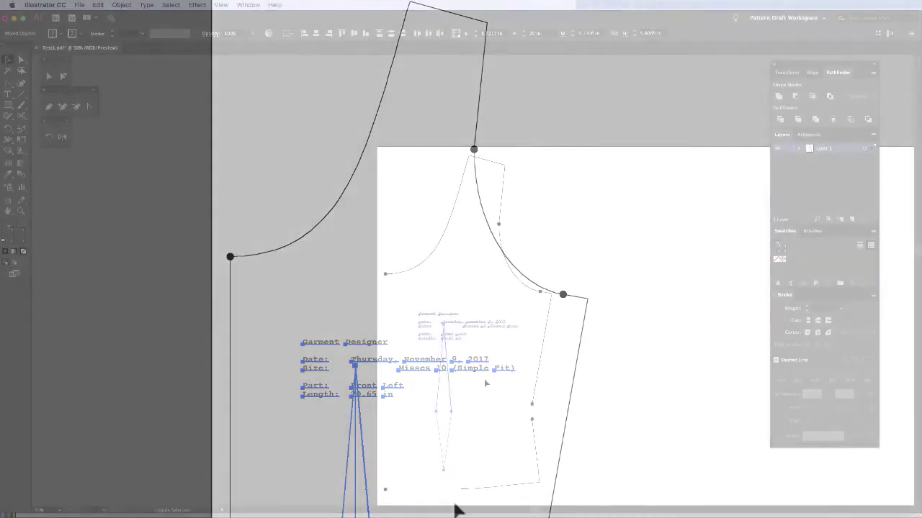
- Delete the Garment Designer title text and test-select individual dots on the outline
key(Delete)
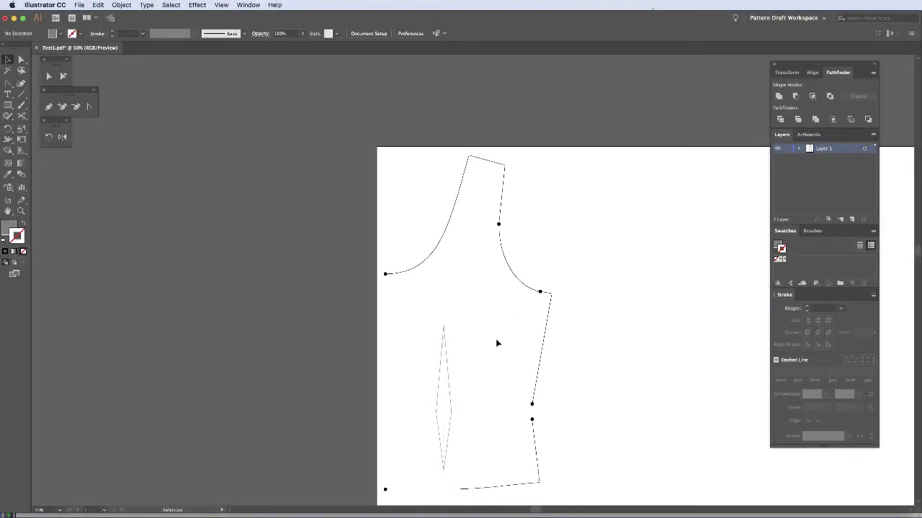
click(499, 228)
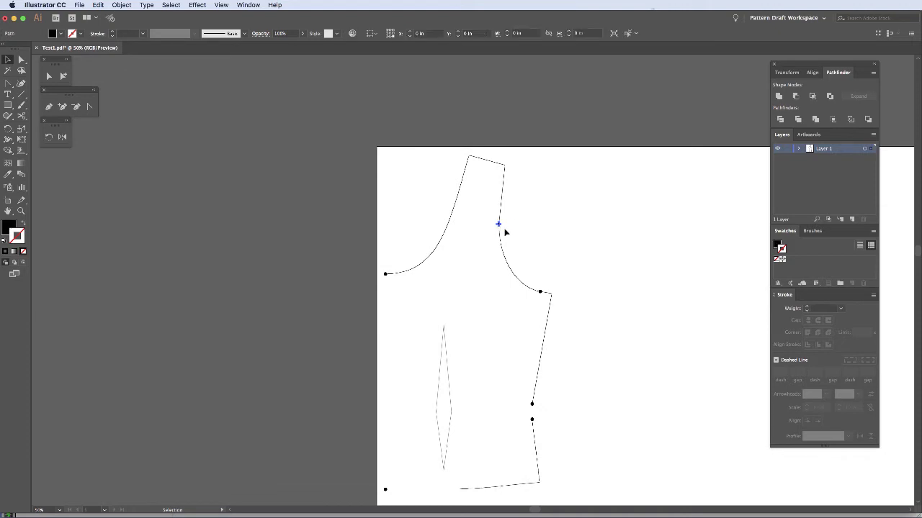
click(533, 252)
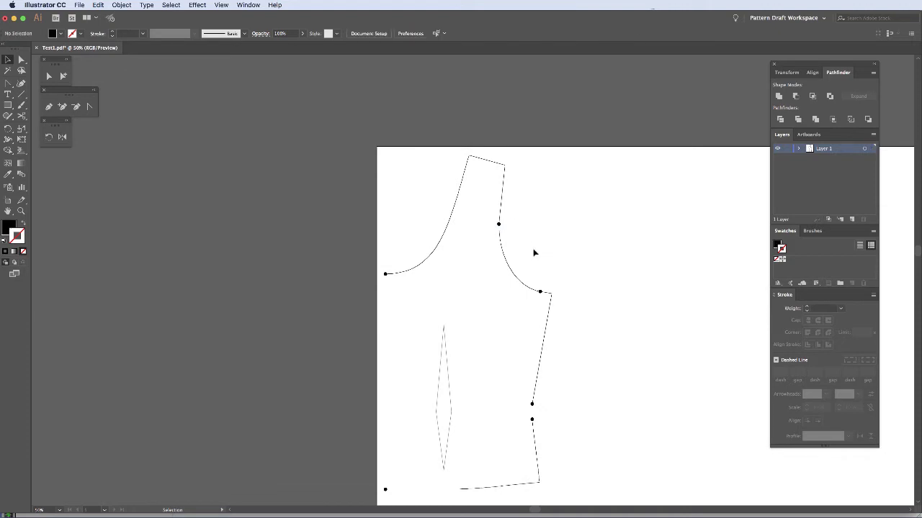
click(385, 274)
click(421, 292)
click(531, 404)
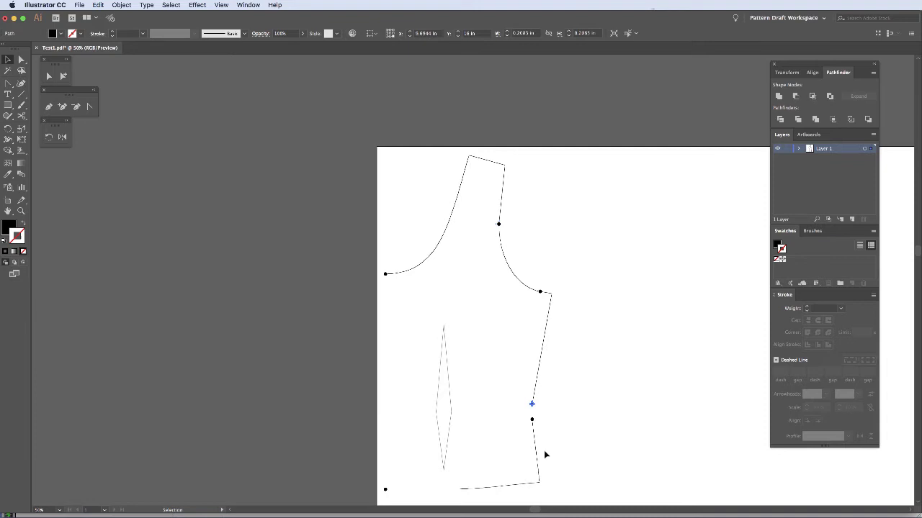
click(537, 446)
click(532, 419)
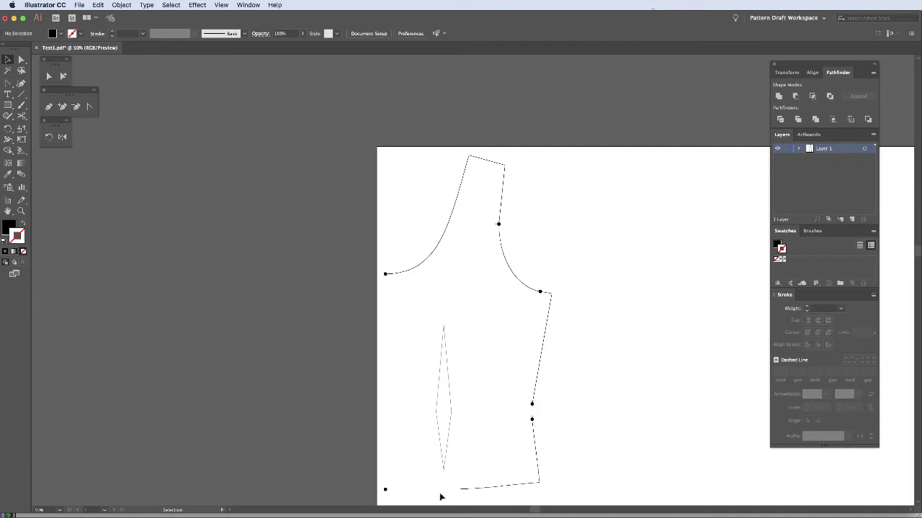
- Select the bottom-left, neckline-corner, armhole and two side-edge marker dots together
click(385, 490)
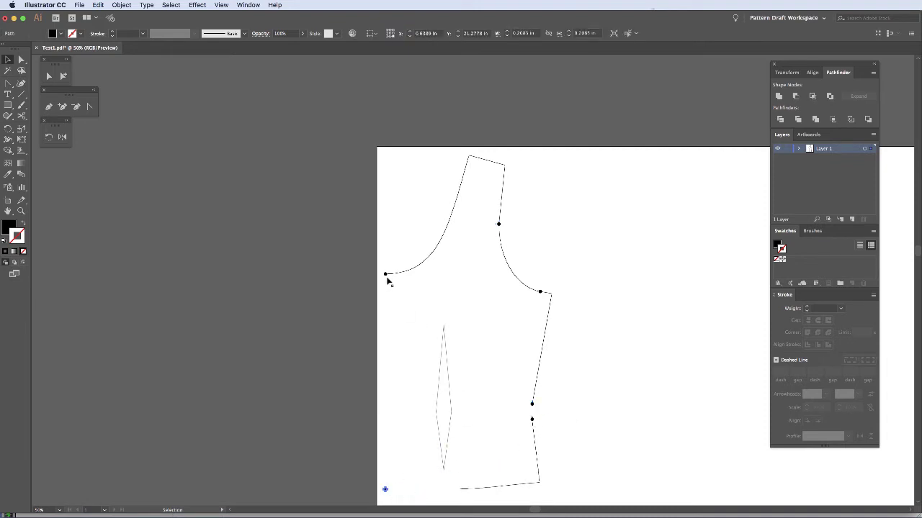
shift+click(386, 274)
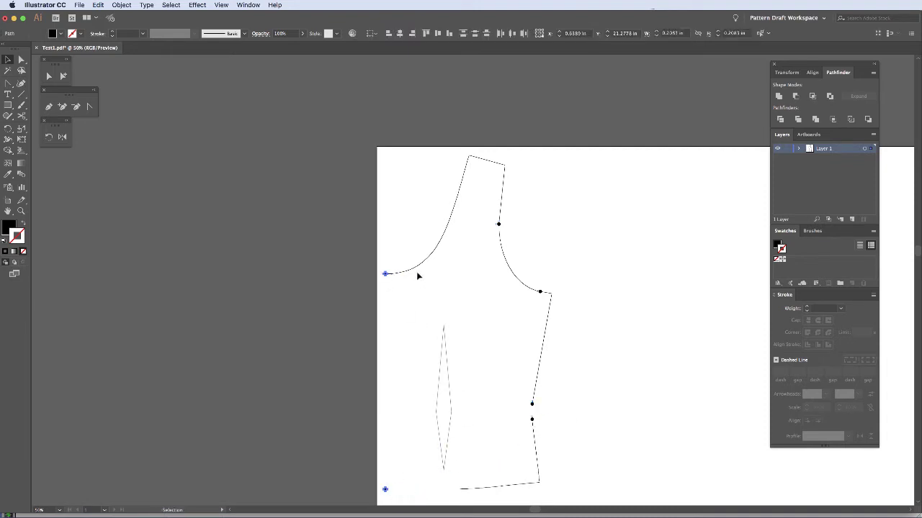
shift+click(539, 292)
shift+click(532, 403)
shift+click(532, 420)
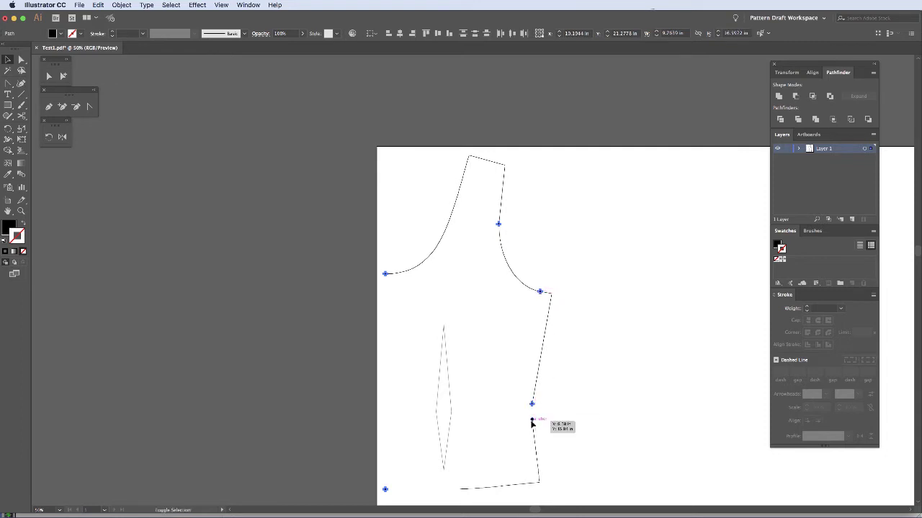
- Move the selected dart and marked points onto a new Layer 2 and lock that layer
drag(421, 318, 465, 484)
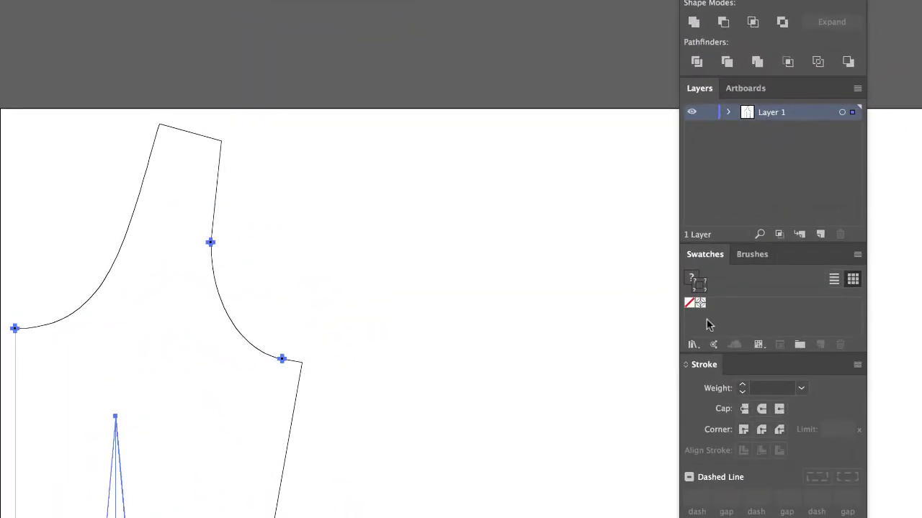
click(826, 231)
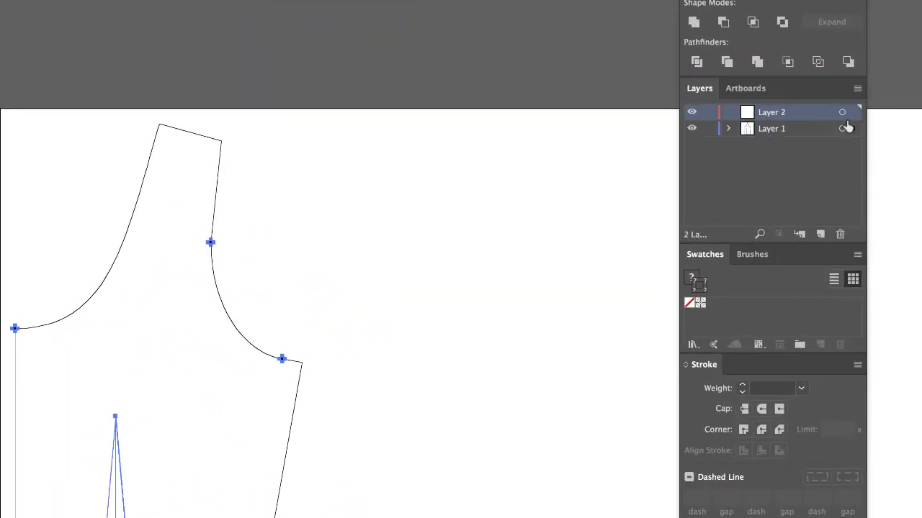
drag(852, 128, 853, 112)
click(705, 112)
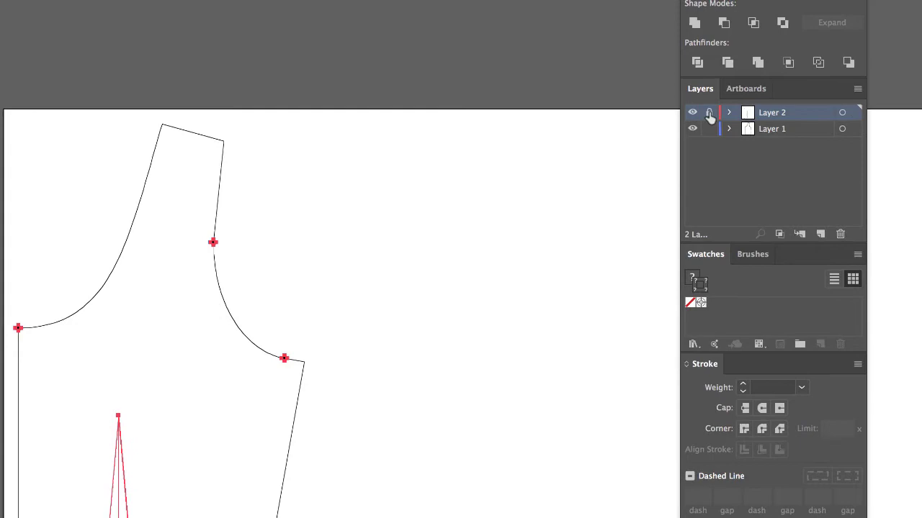
key(super+a)
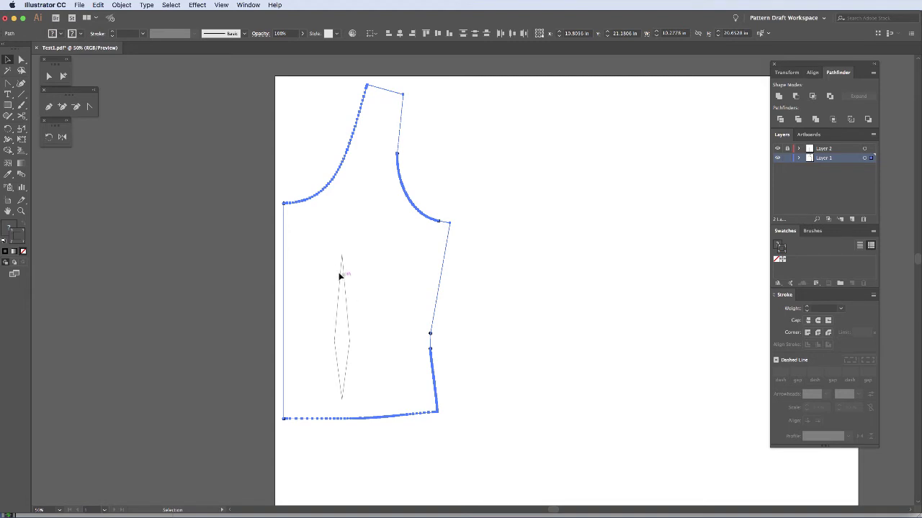
- Give the bodice outline paths default black fill/stroke and a 2 pt stroke weight
click(244, 79)
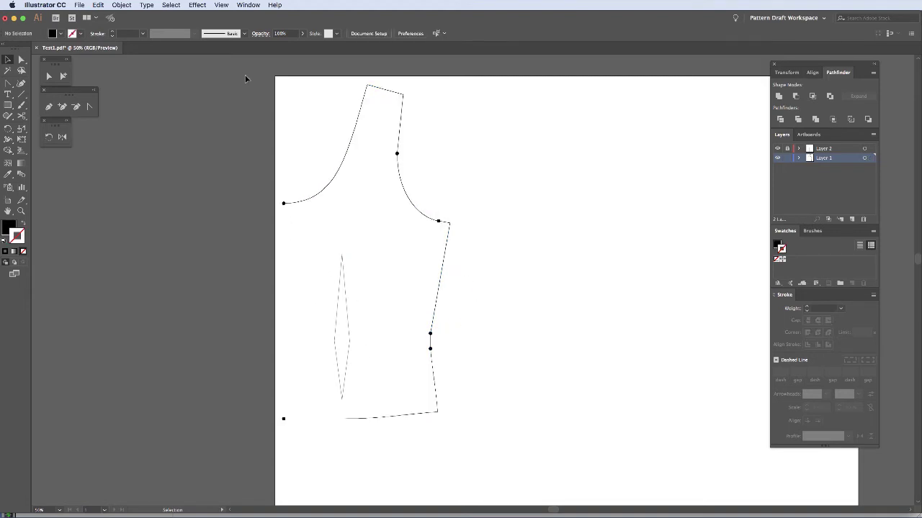
drag(282, 145, 482, 450)
click(5, 241)
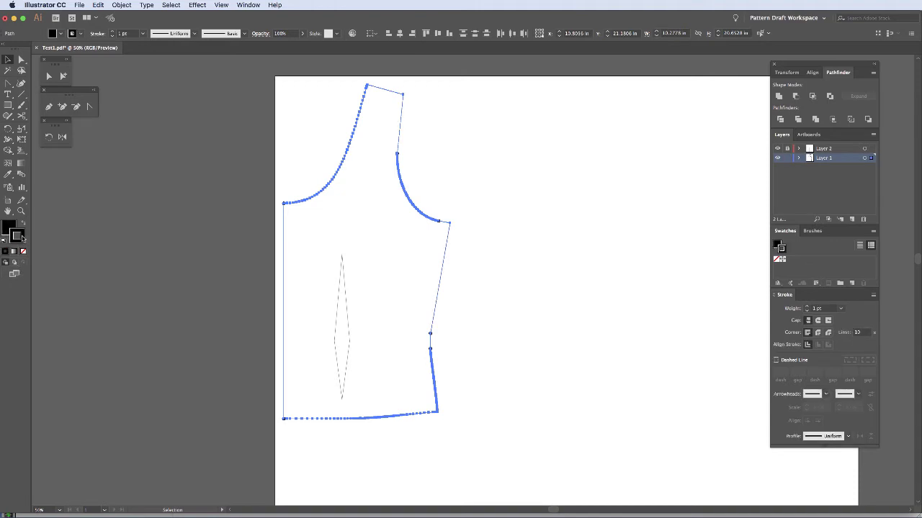
click(113, 33)
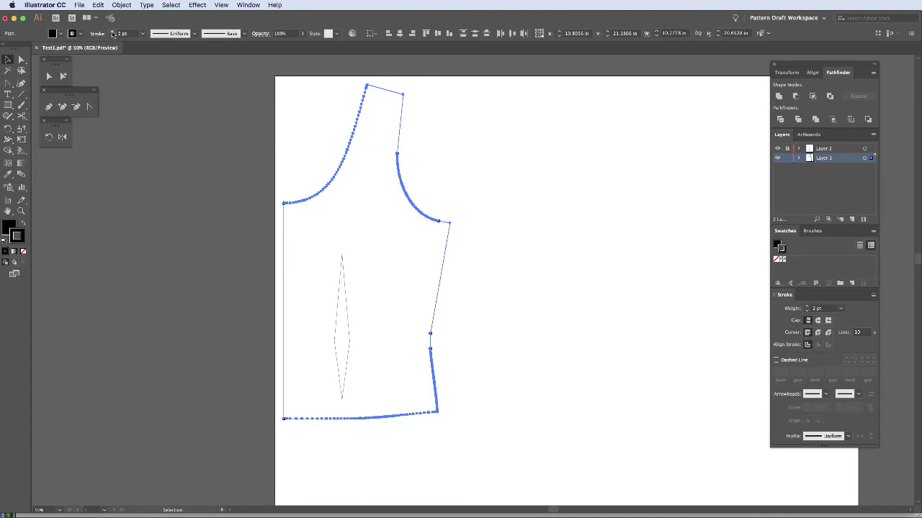
click(309, 139)
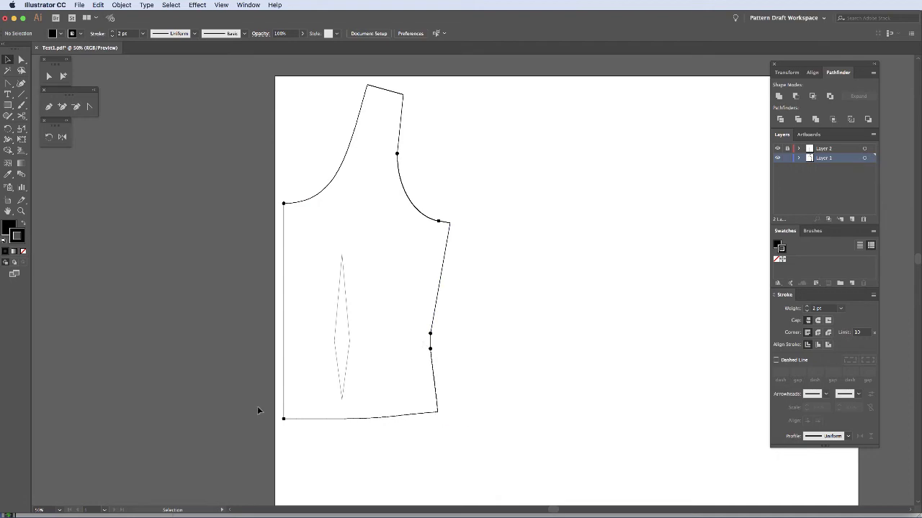
drag(277, 78, 506, 467)
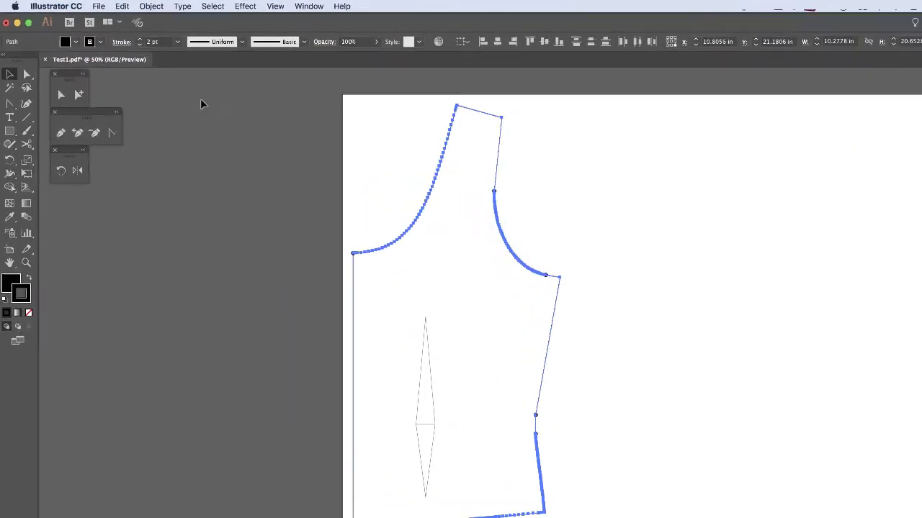
- Rasterize the bodice outline as an RGB image at High (300 ppi) with a transparent background
click(121, 4)
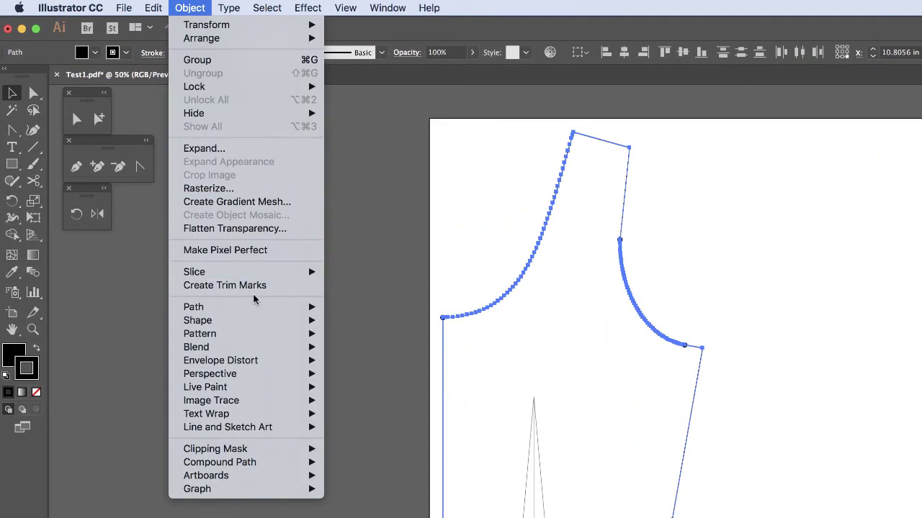
click(236, 188)
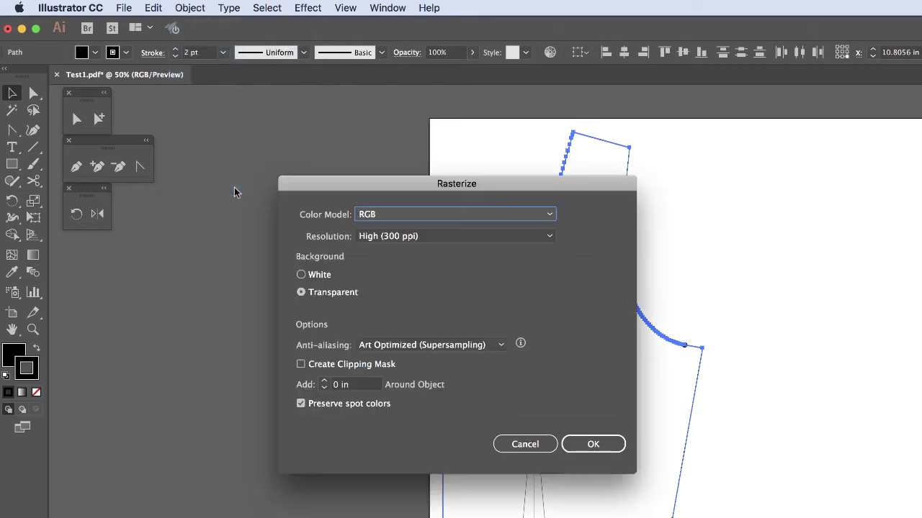
click(583, 450)
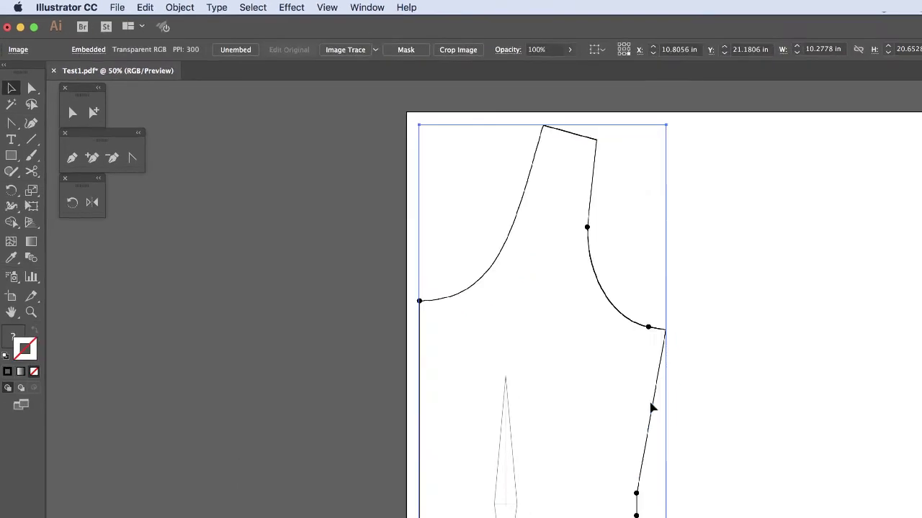
click(768, 421)
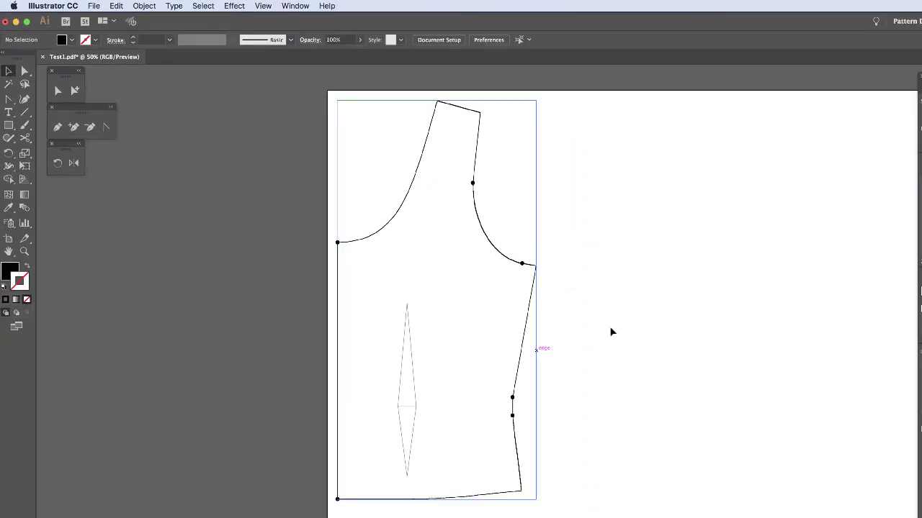
drag(566, 220, 464, 310)
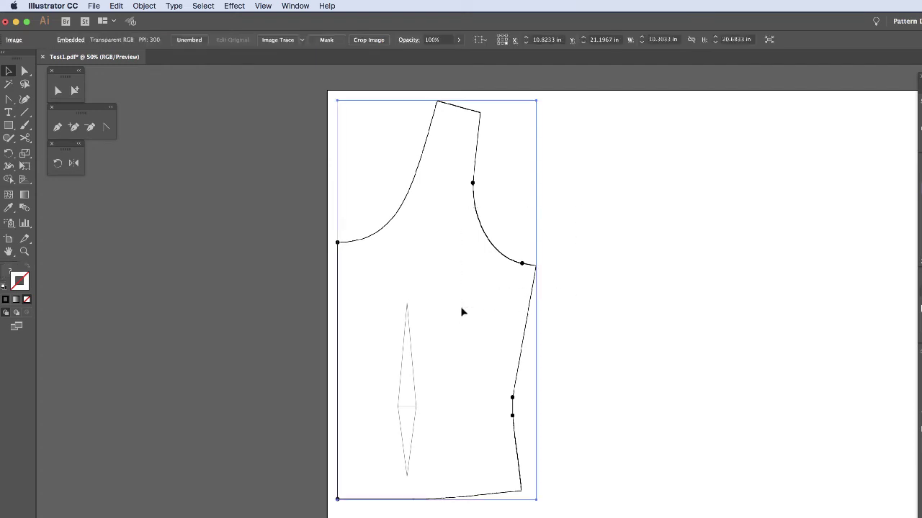
click(279, 141)
drag(609, 93, 496, 508)
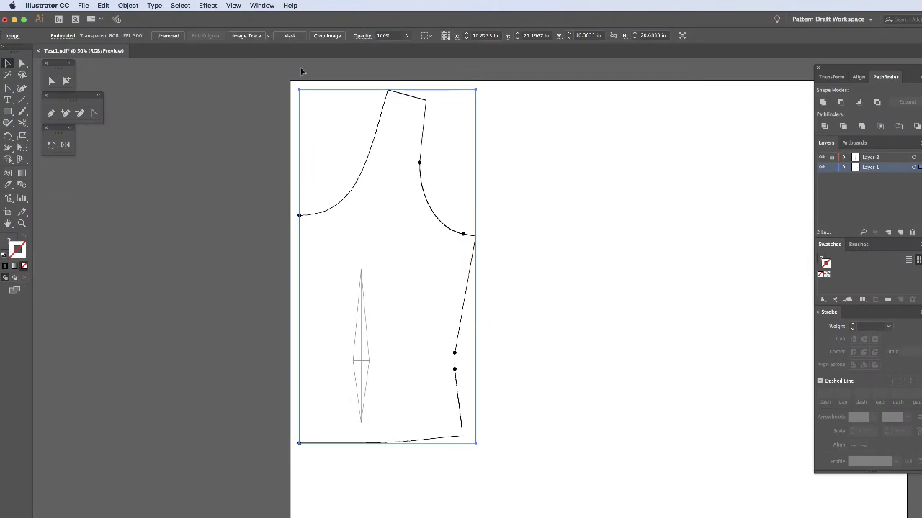
- Image Trace the bodice with the Line Art preset, producing strokes only and no fills
click(259, 5)
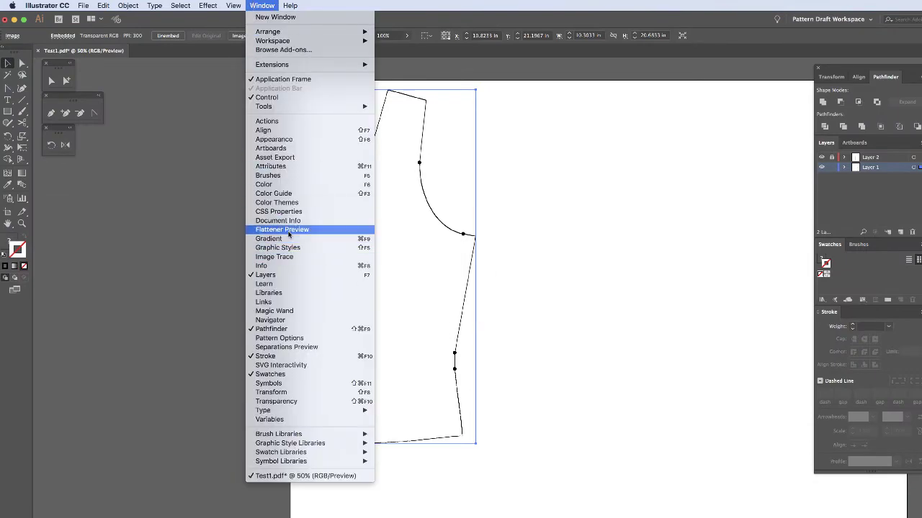
click(274, 256)
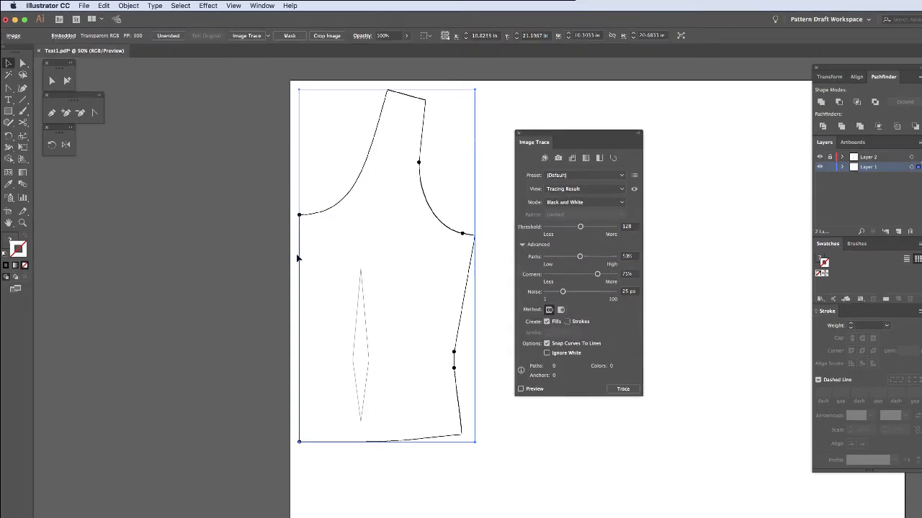
click(556, 242)
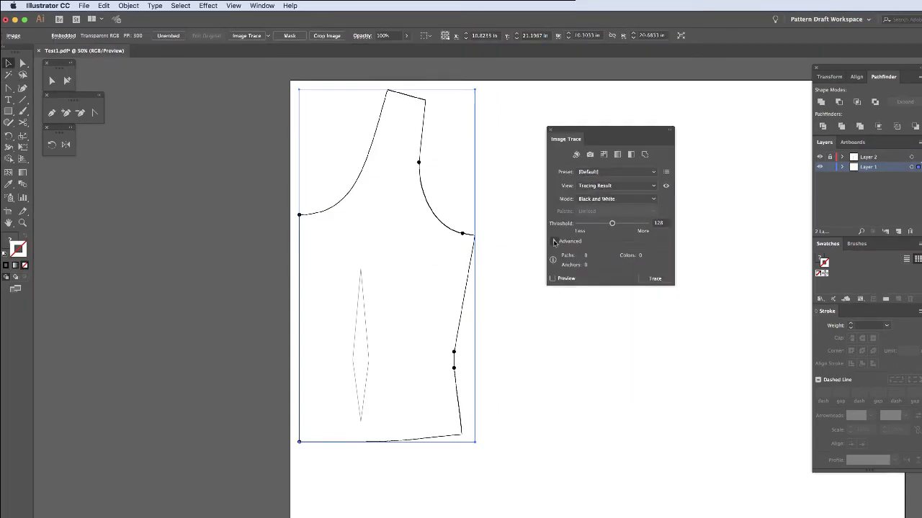
click(554, 242)
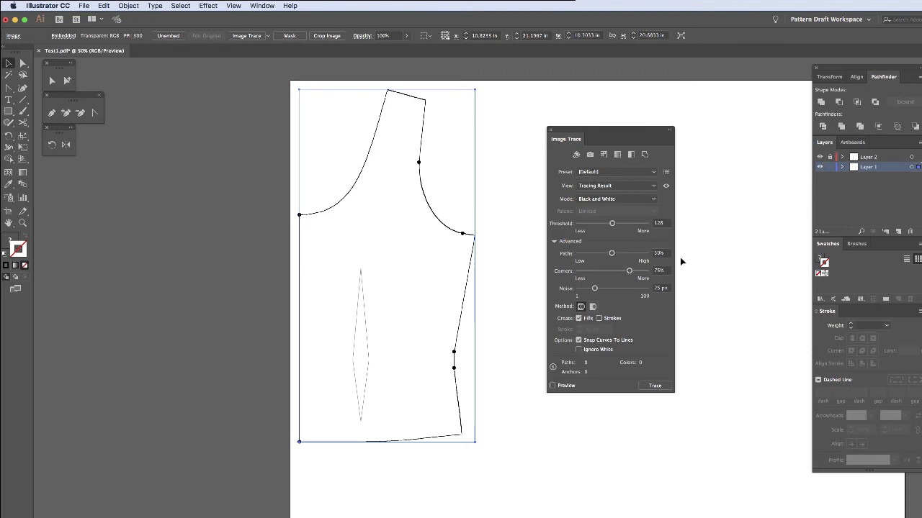
click(600, 319)
click(579, 319)
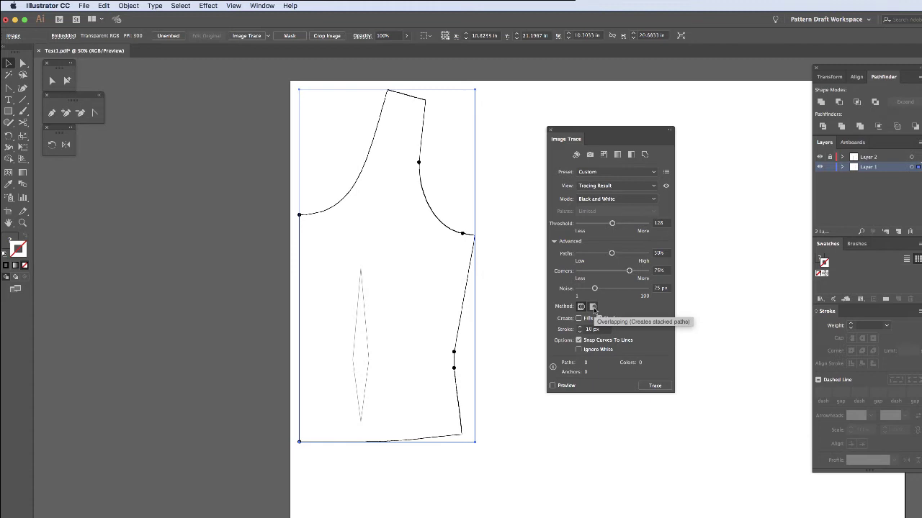
click(634, 174)
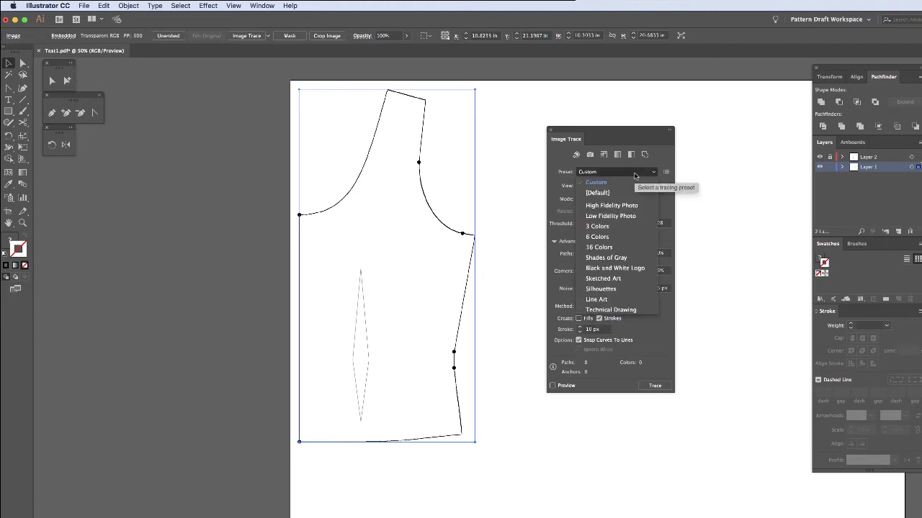
click(596, 300)
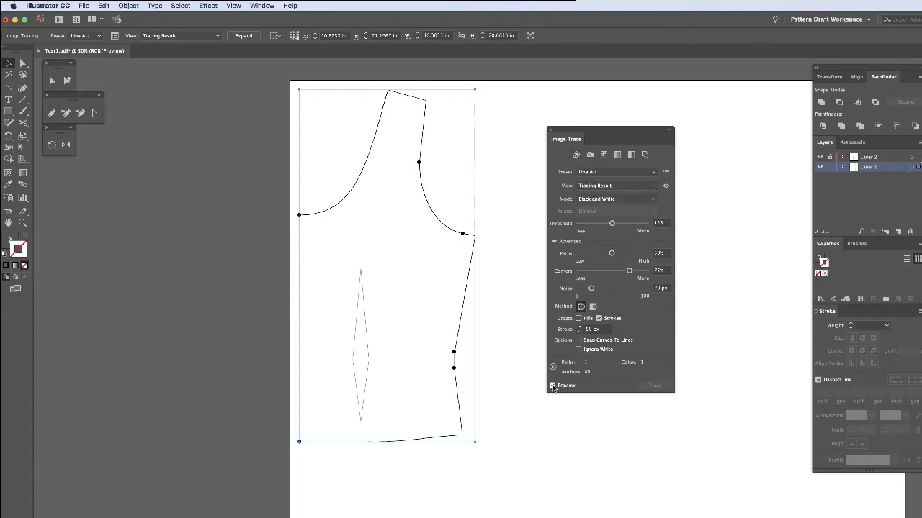
click(497, 179)
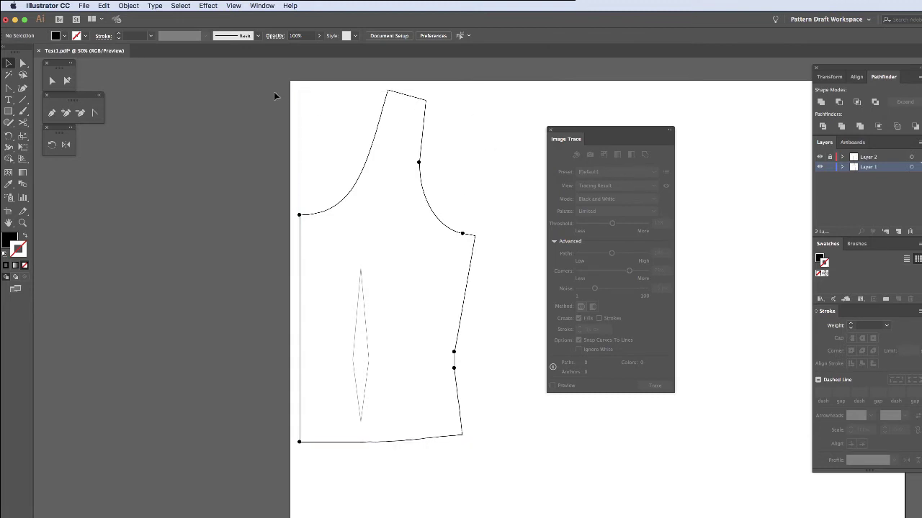
- Expand the traced bodice into editable stroked paths and close the Image Trace panel
key(super+a)
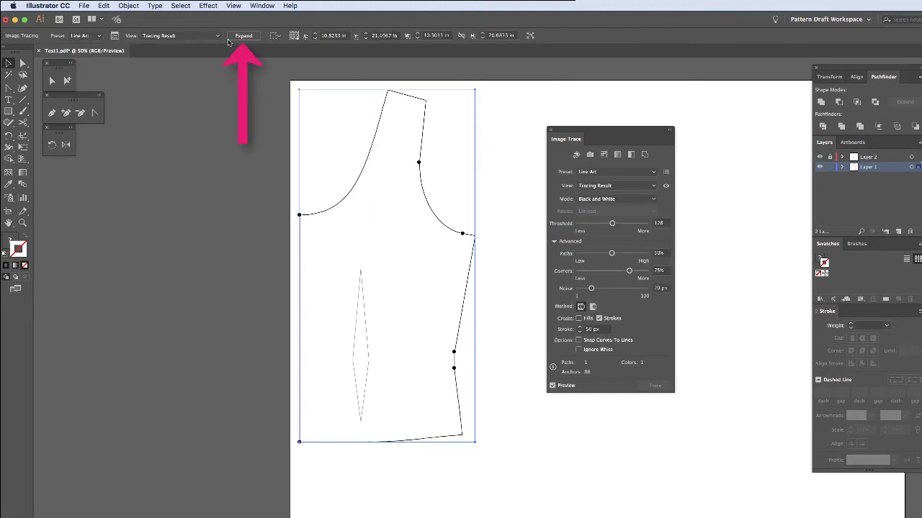
click(251, 37)
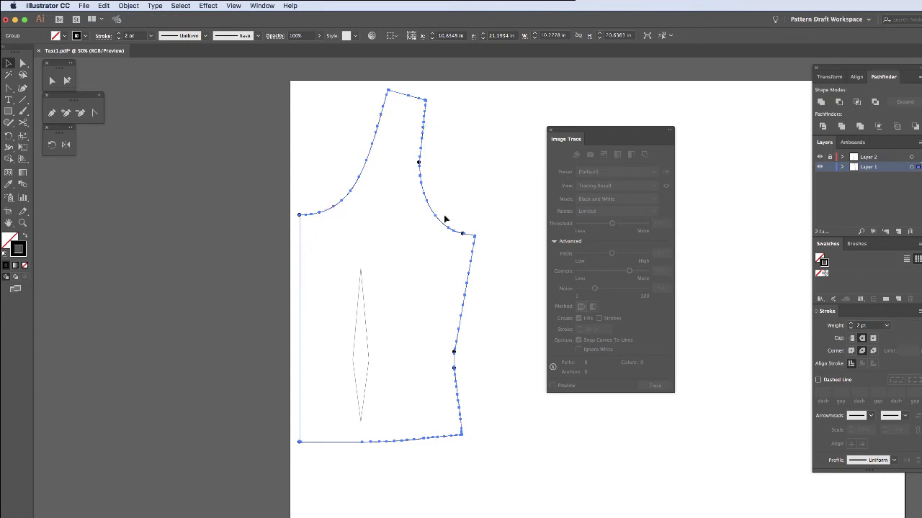
click(551, 130)
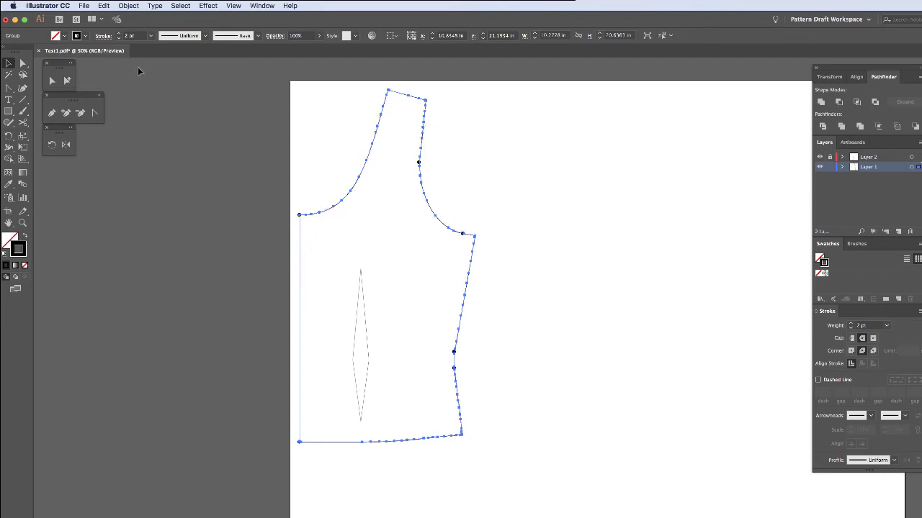
- Simplify the bodice path to 42 points using 89% curve precision and 167° angle threshold
click(129, 5)
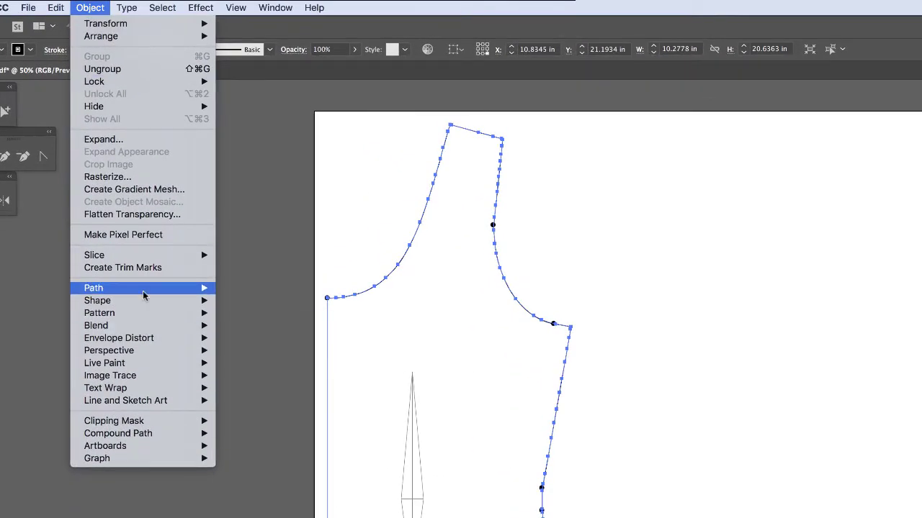
mouse_move(143, 294)
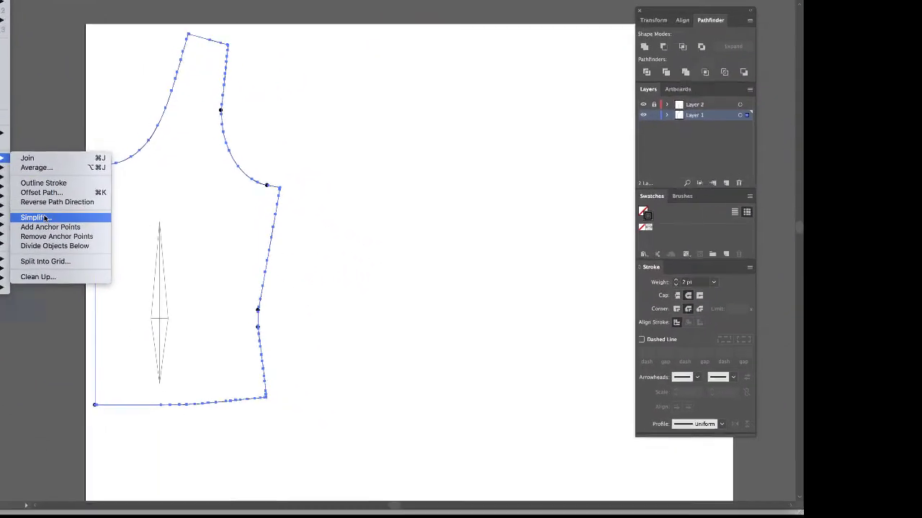
click(180, 318)
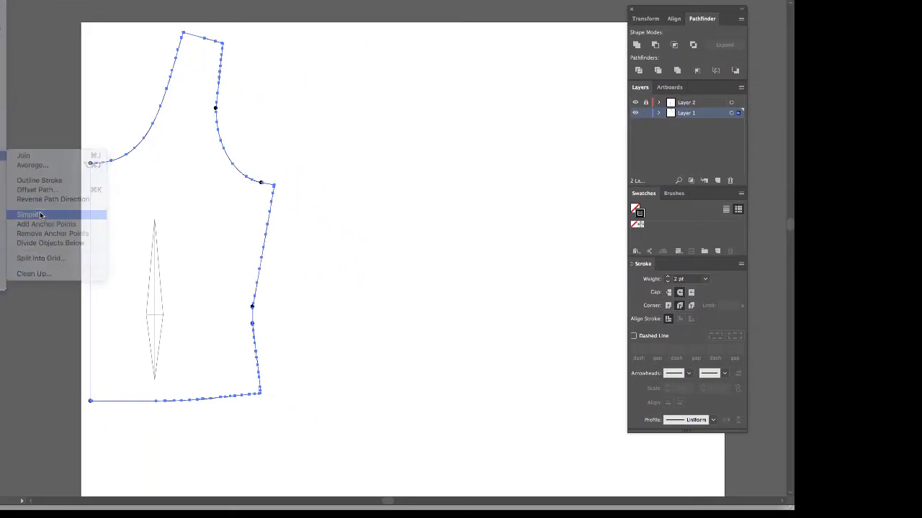
drag(386, 112, 388, 112)
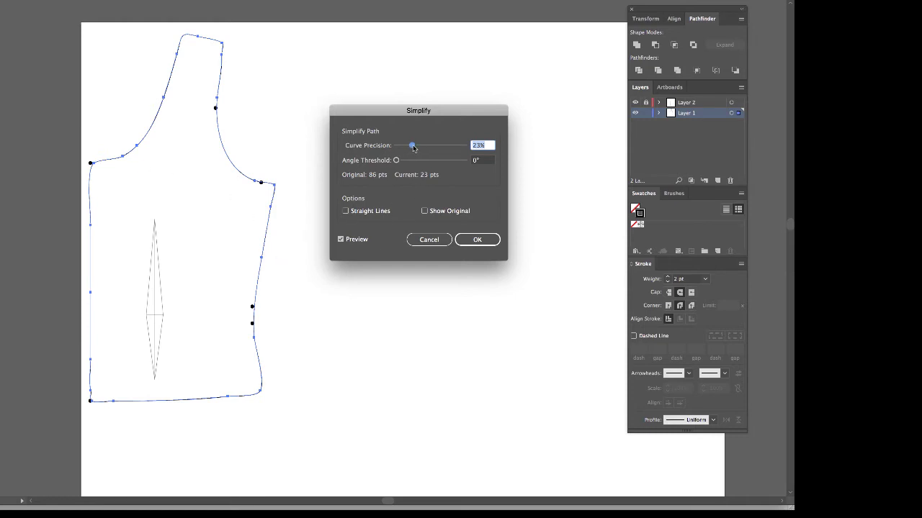
drag(413, 147, 451, 147)
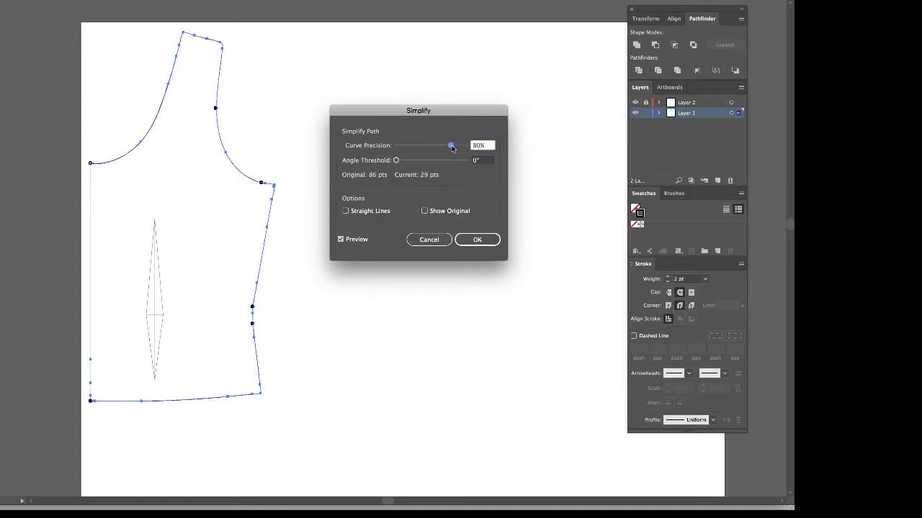
drag(396, 161, 461, 162)
key(shift+Tab)
key(Up)
key(Up)
key(Up)
key(Up)
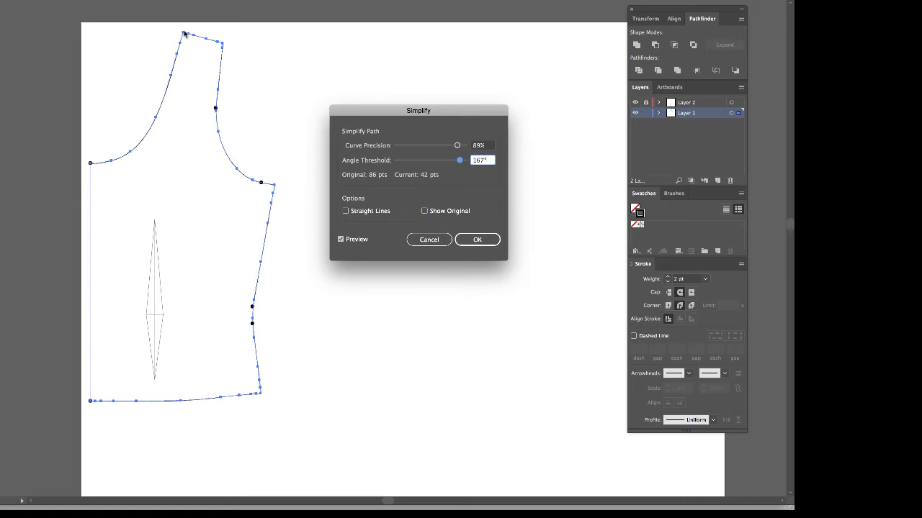
click(466, 239)
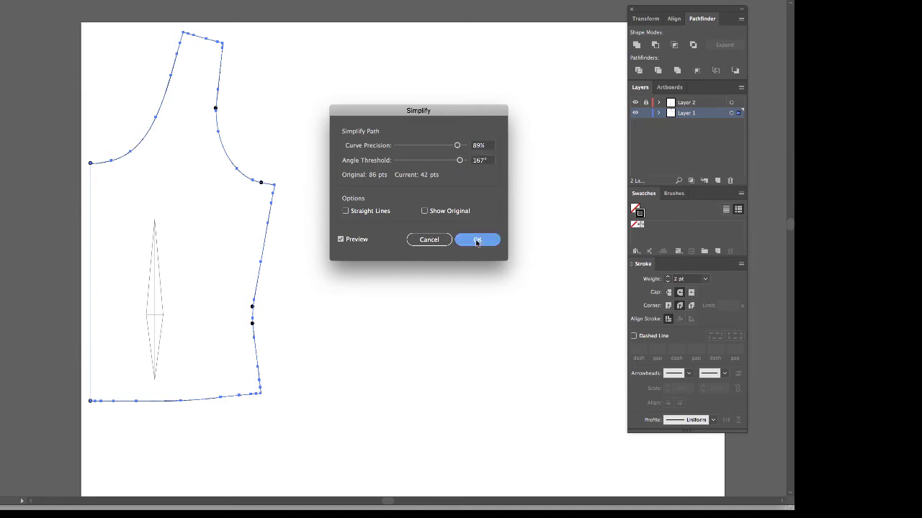
click(475, 240)
key(super+equal)
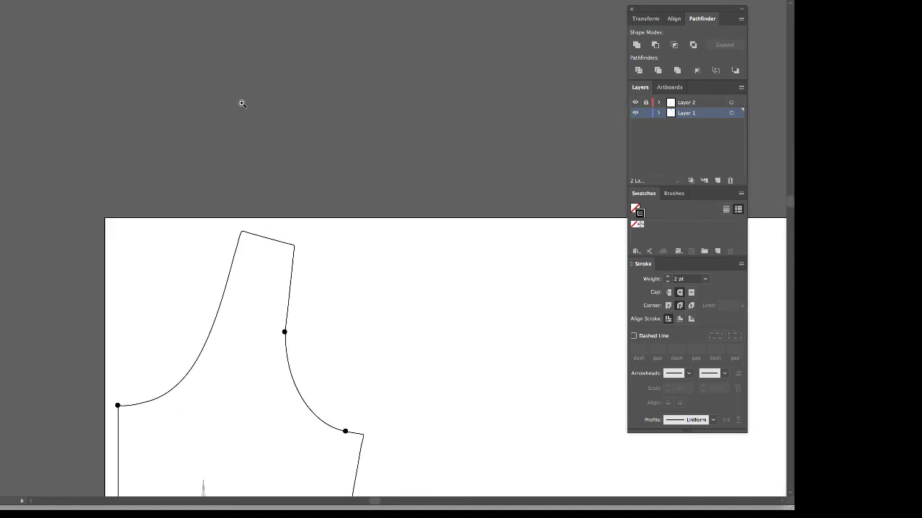
click(319, 257)
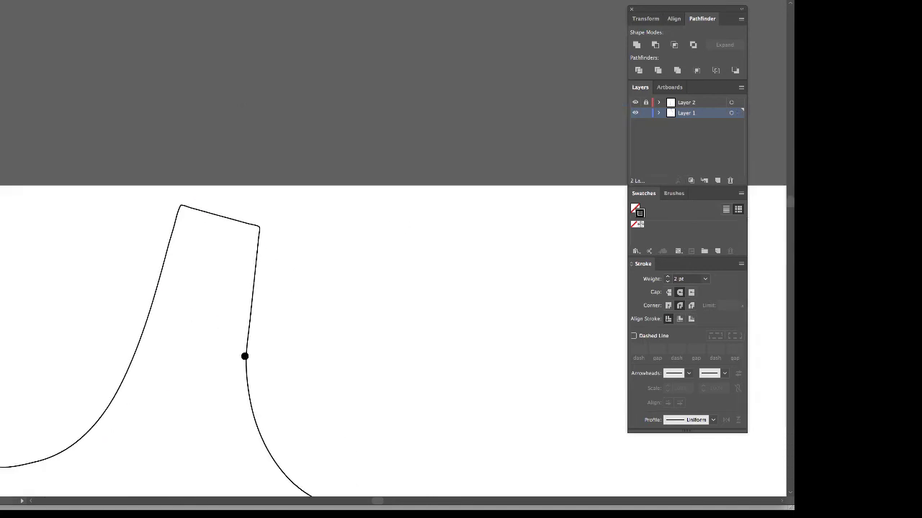
click(194, 210)
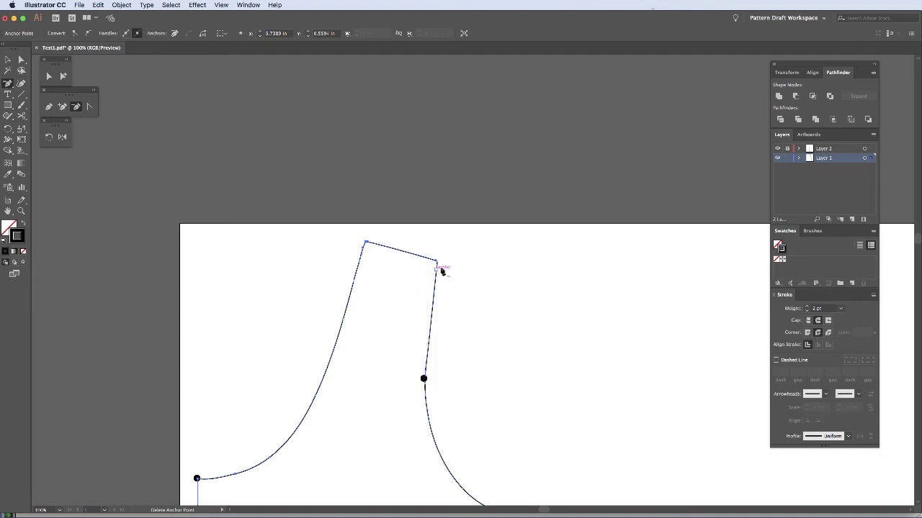
click(89, 107)
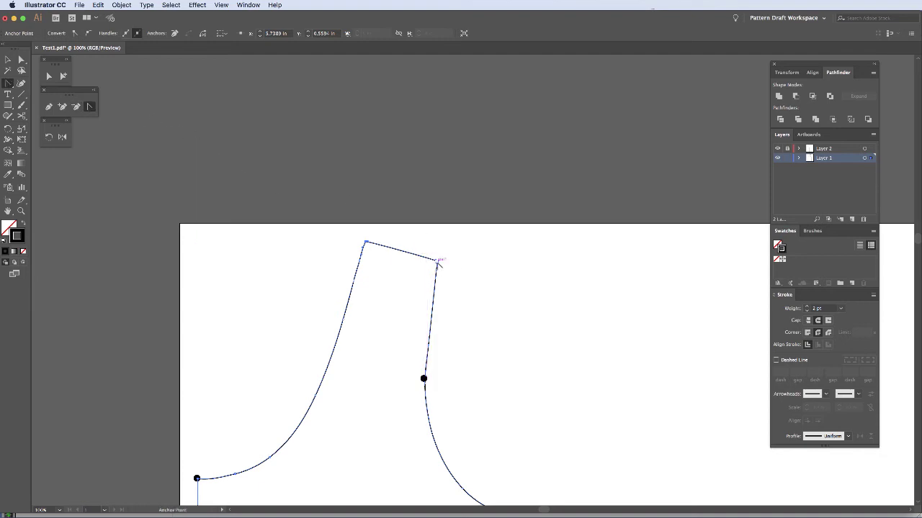
click(366, 242)
scroll(479, 349, down, 10)
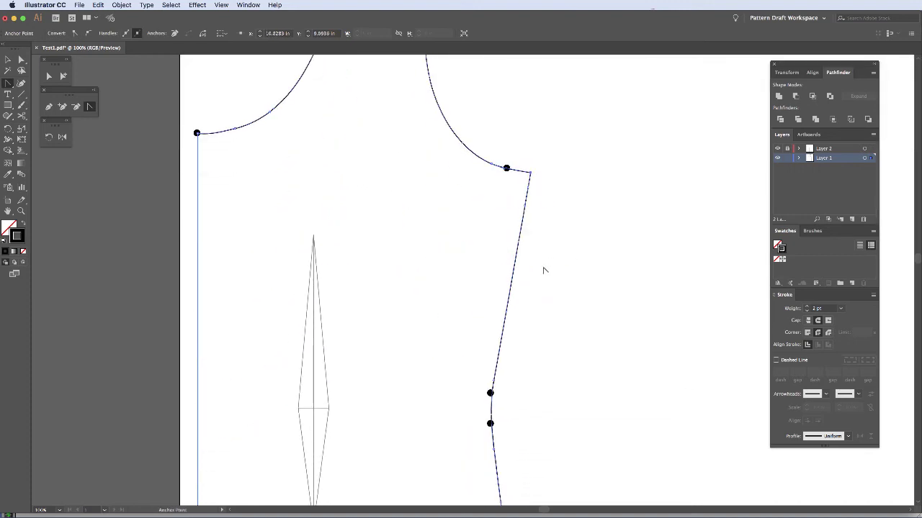
key(minus)
scroll(540, 317, down, 3)
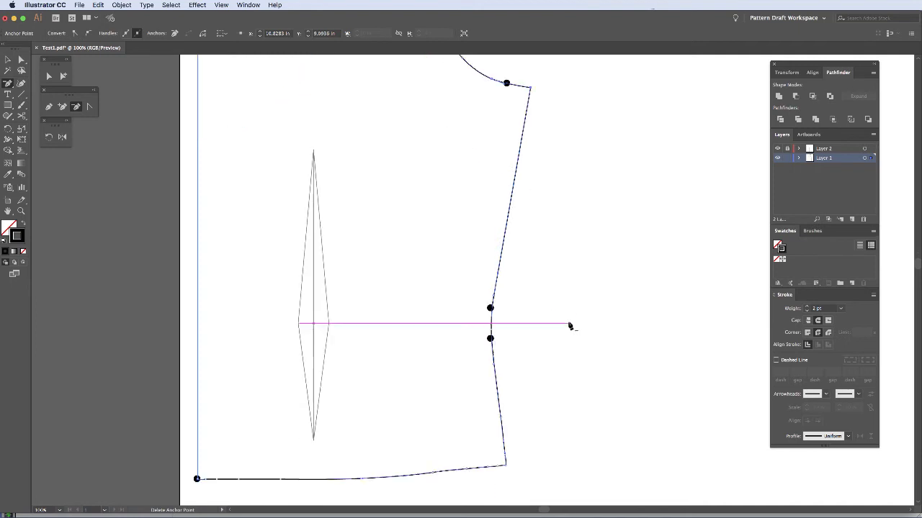
scroll(569, 326, down, 3)
key(shift+c)
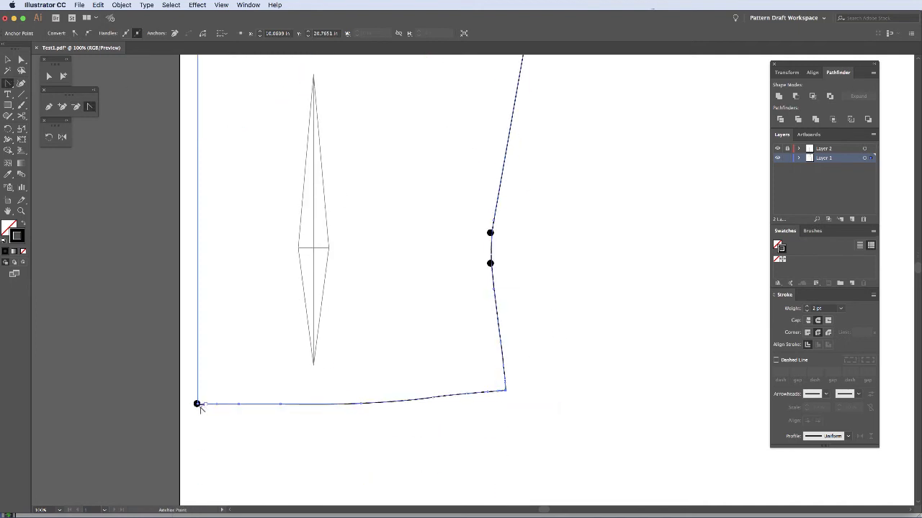
key(minus)
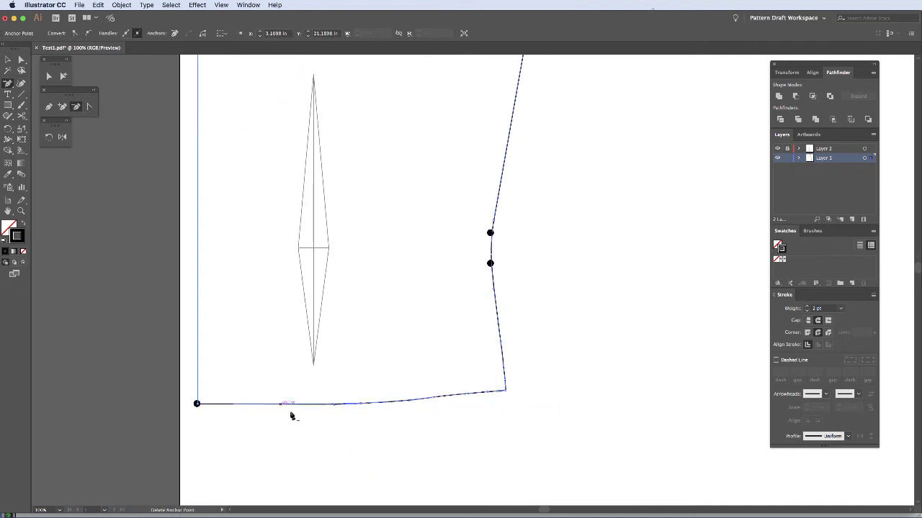
key(z)
alt+click(407, 357)
alt+click(432, 349)
alt+click(562, 217)
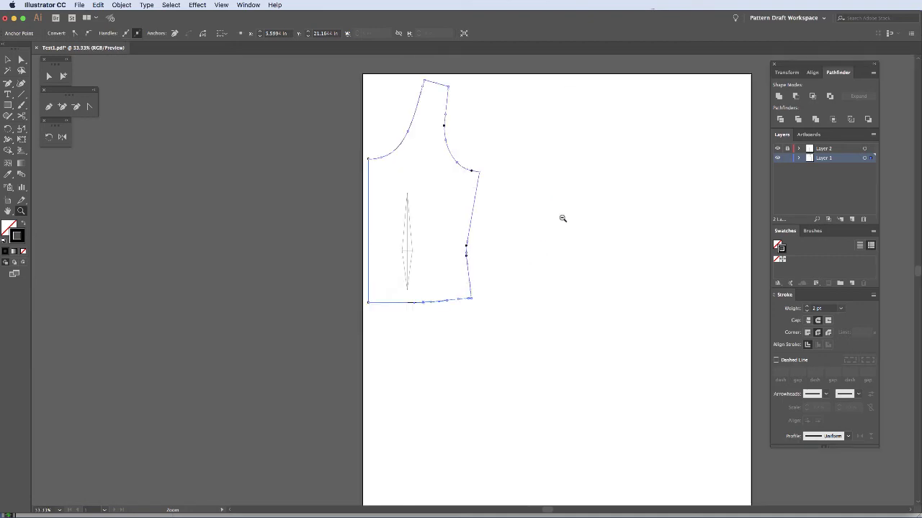
scroll(453, 247, up, 1)
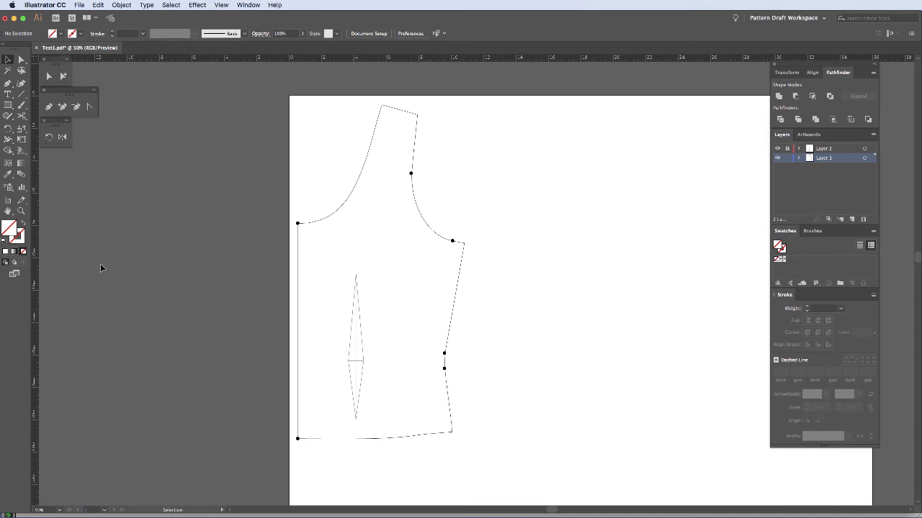
- Place vertical and horizontal guides through the dart, lock them, and zoom in on the dart
drag(167, 279, 357, 279)
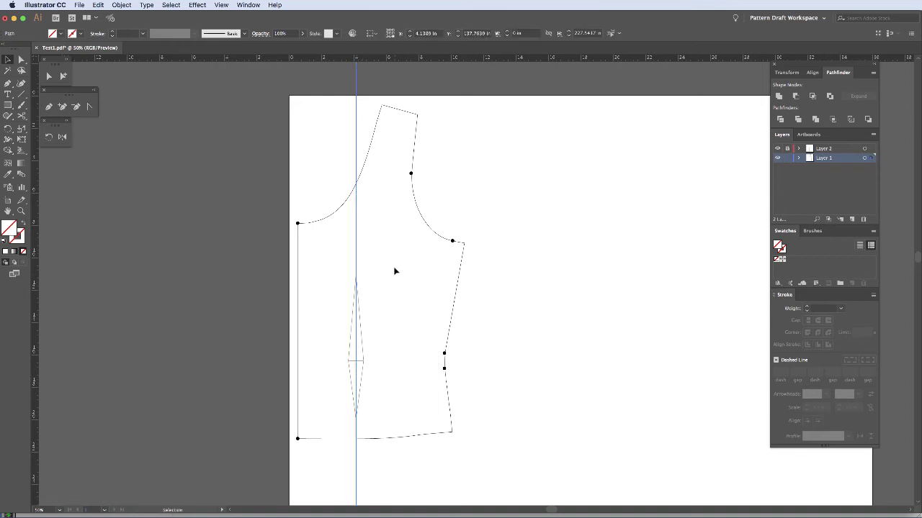
key(super+2)
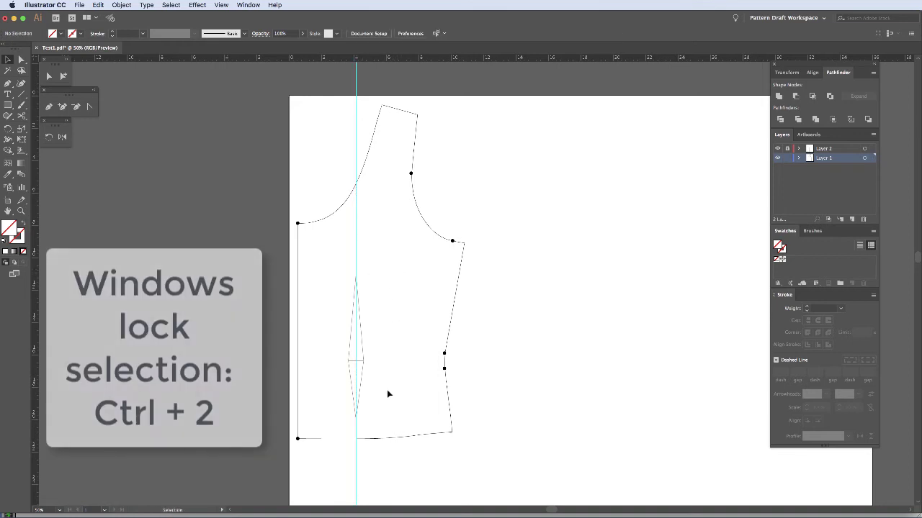
key(z)
click(386, 376)
click(468, 270)
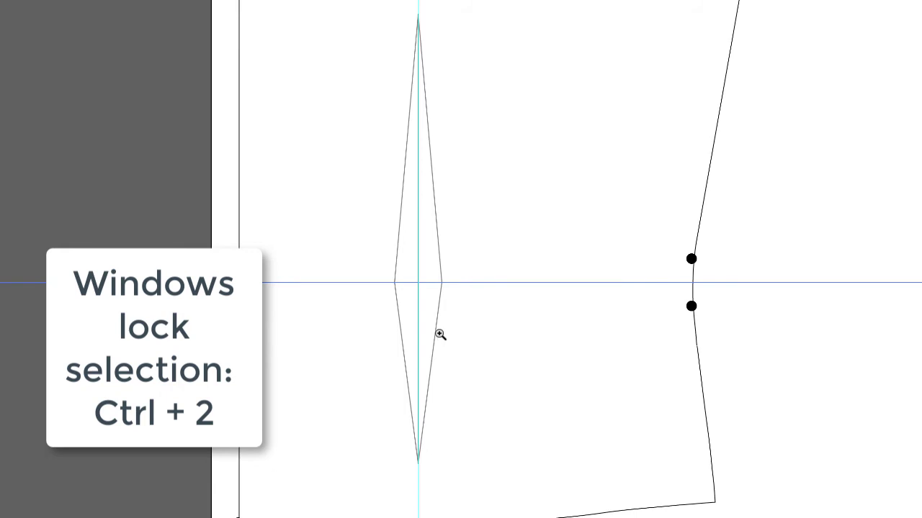
key(ctrl+2)
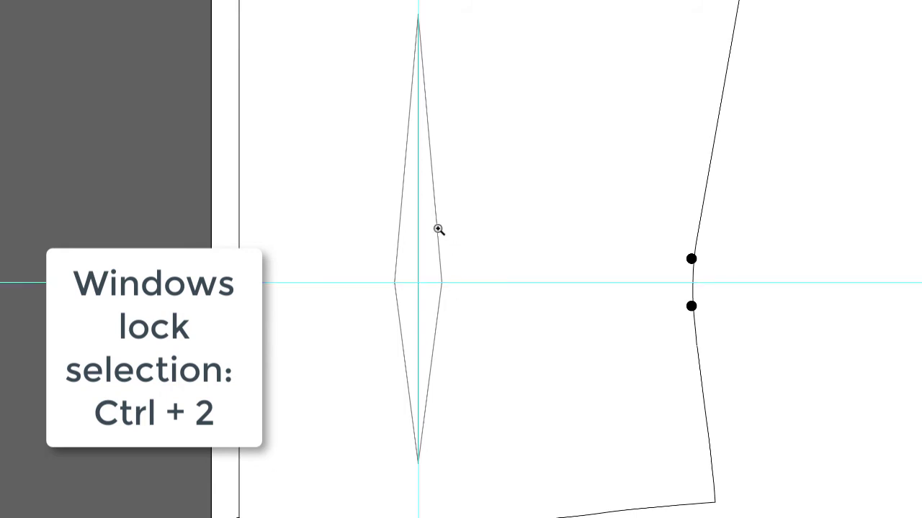
- Trace the dart as a closed four-point diamond path with the Pen tool
click(417, 14)
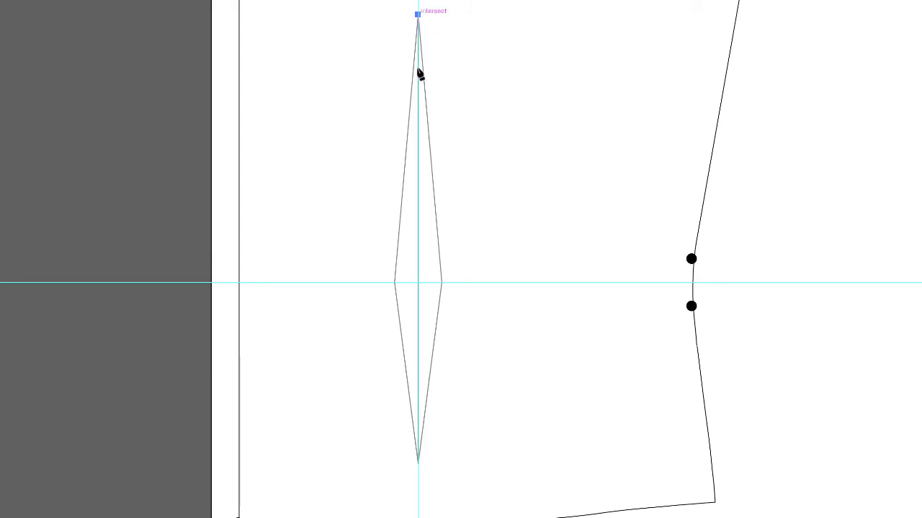
click(441, 282)
click(418, 461)
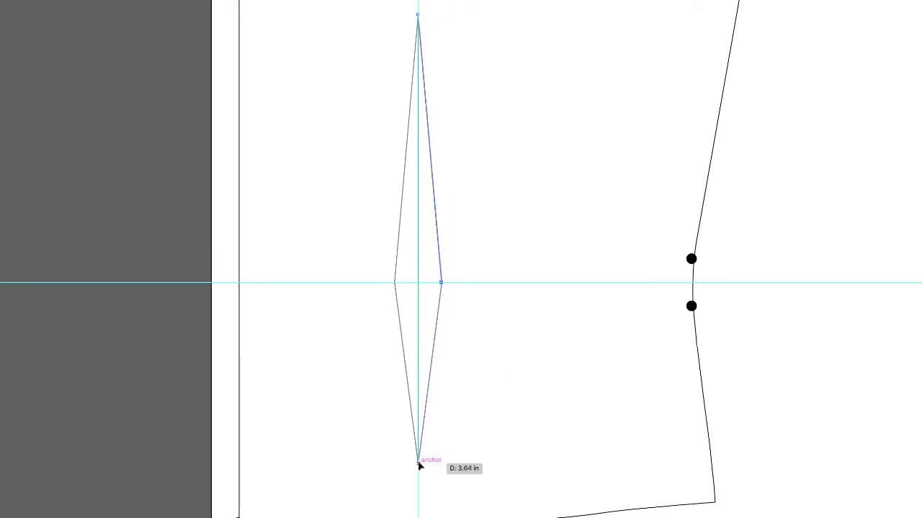
click(396, 283)
click(418, 14)
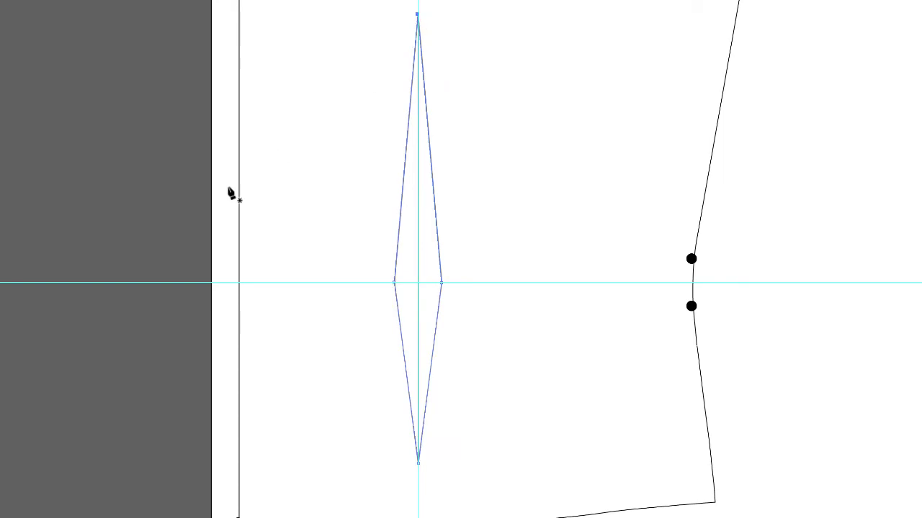
- Align the dart's left and right points level, and its top and bottom points vertically
drag(166, 273, 323, 325)
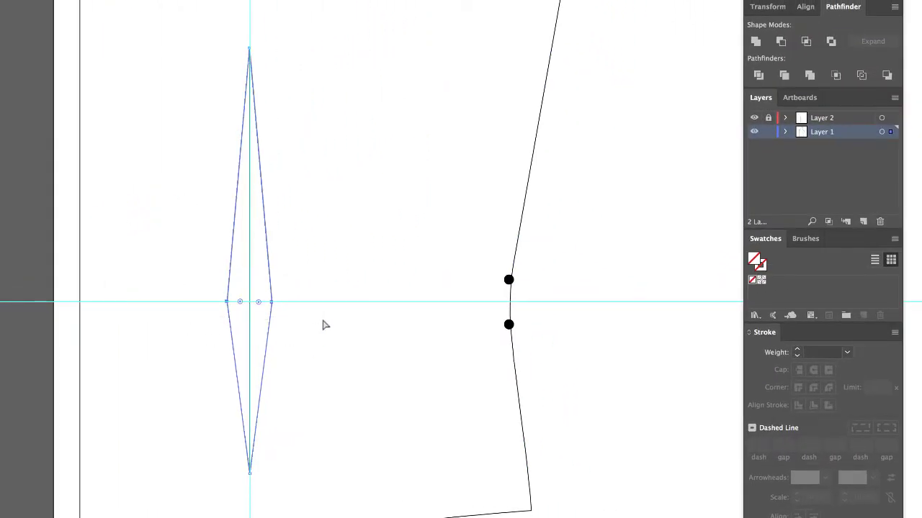
click(812, 6)
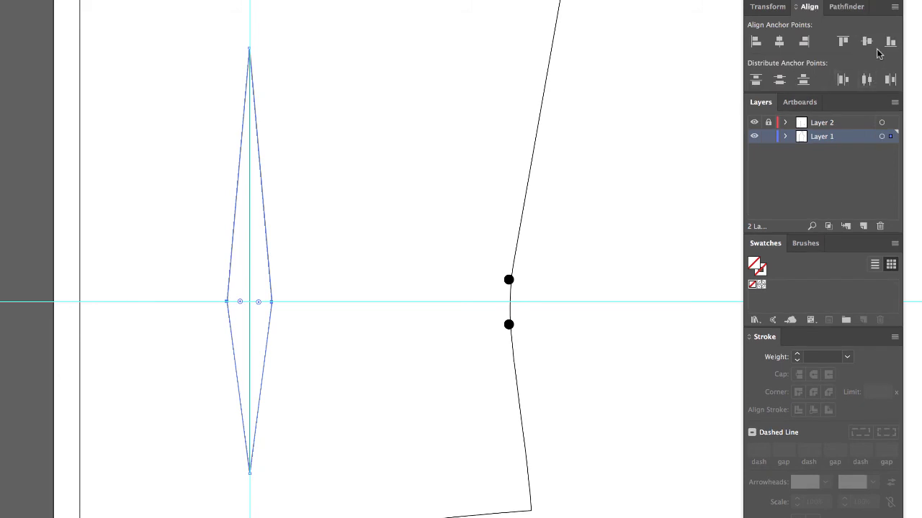
click(866, 42)
click(334, 238)
drag(233, 33, 270, 62)
drag(278, 457, 247, 486)
click(326, 203)
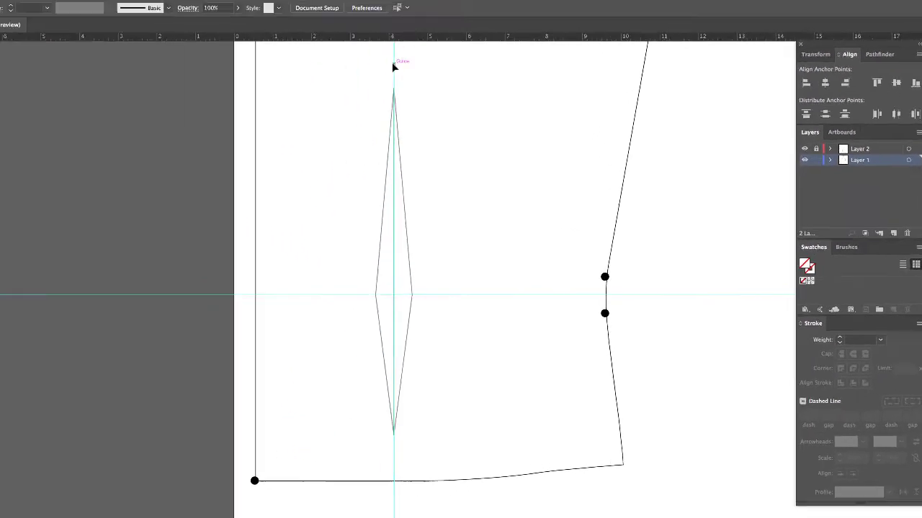
- Unlock all guides and delete the horizontal guide across the dart
click(129, 5)
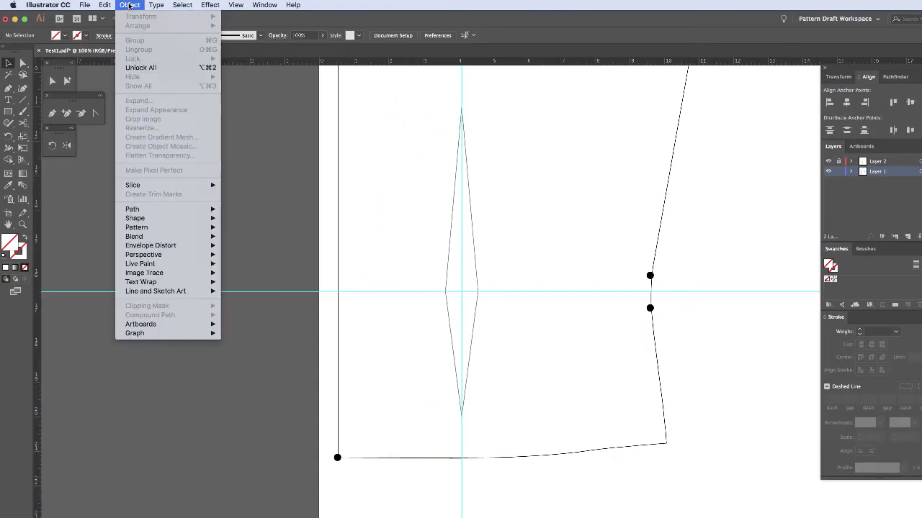
click(203, 70)
drag(381, 263, 405, 331)
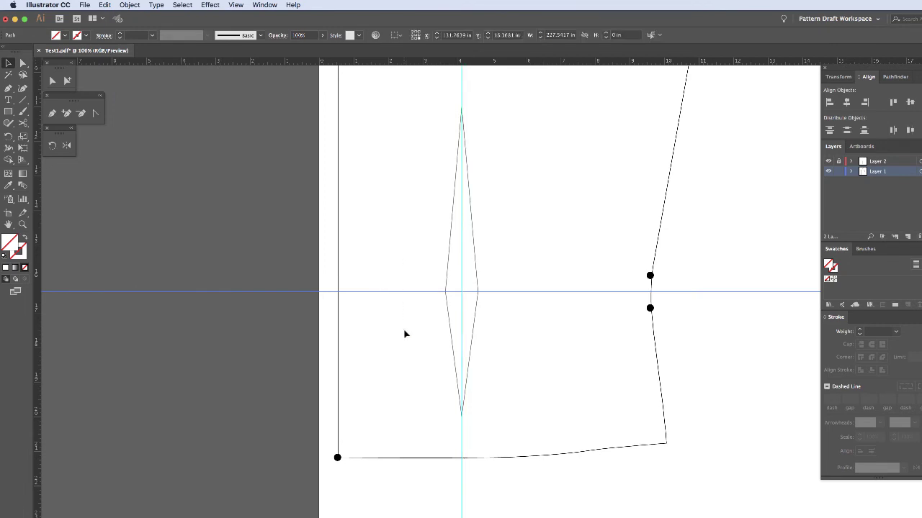
key(Delete)
key(Delete)
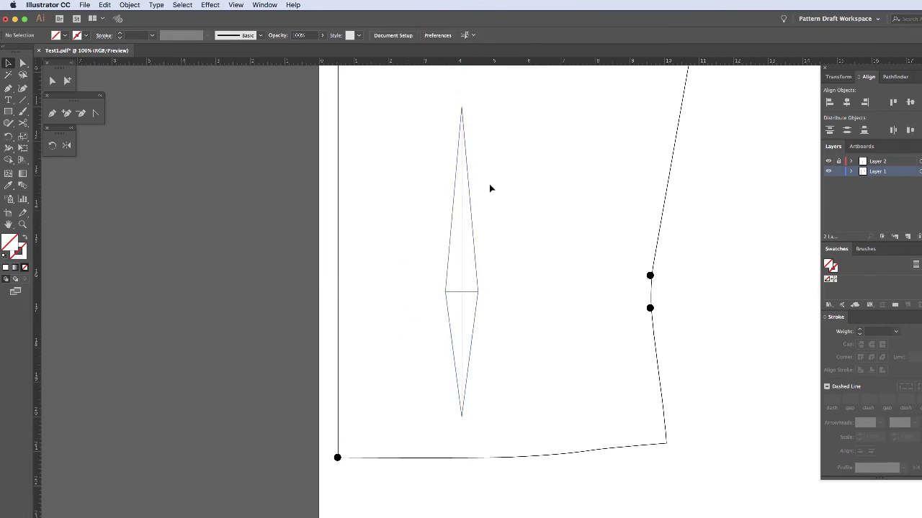
- Zoom out and centre the bodice in view, then lock Layer 2
key(z)
alt+click(509, 255)
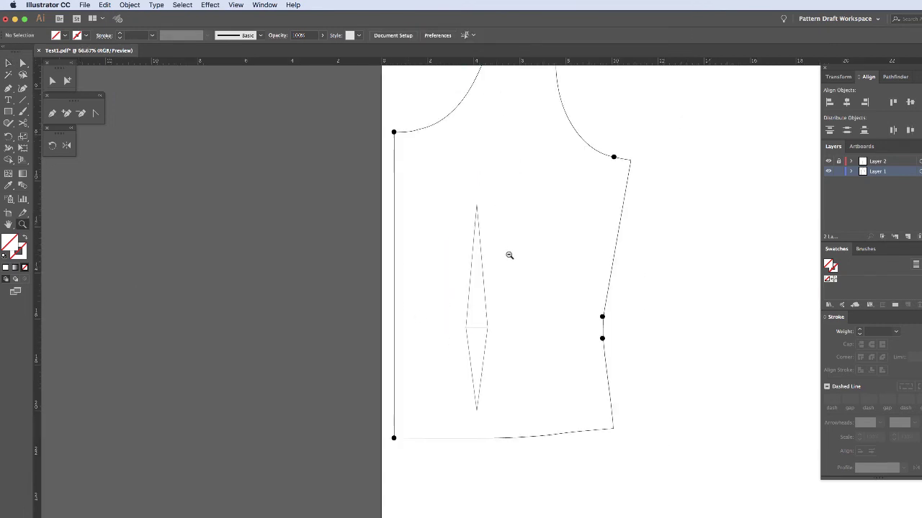
scroll(516, 252, up, 3)
scroll(554, 216, right, 4)
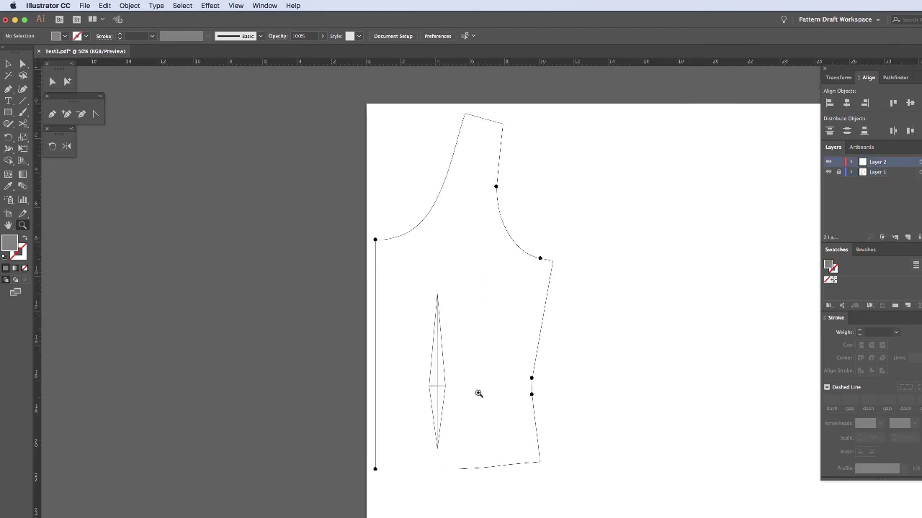
click(9, 64)
drag(486, 297, 389, 281)
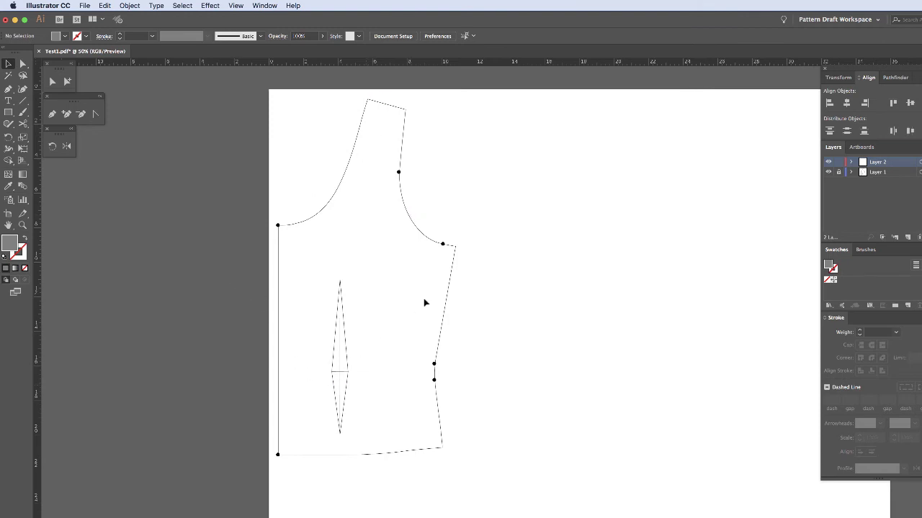
click(128, 7)
mouse_move(179, 210)
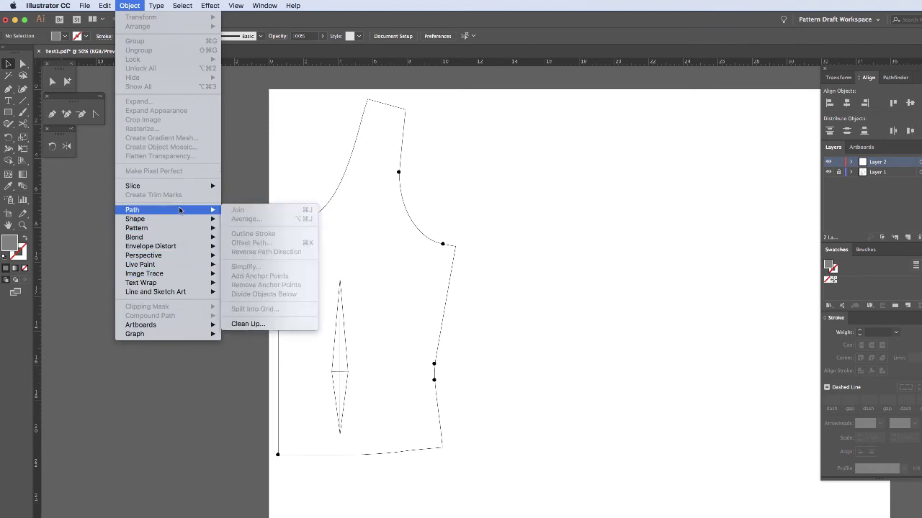
click(318, 150)
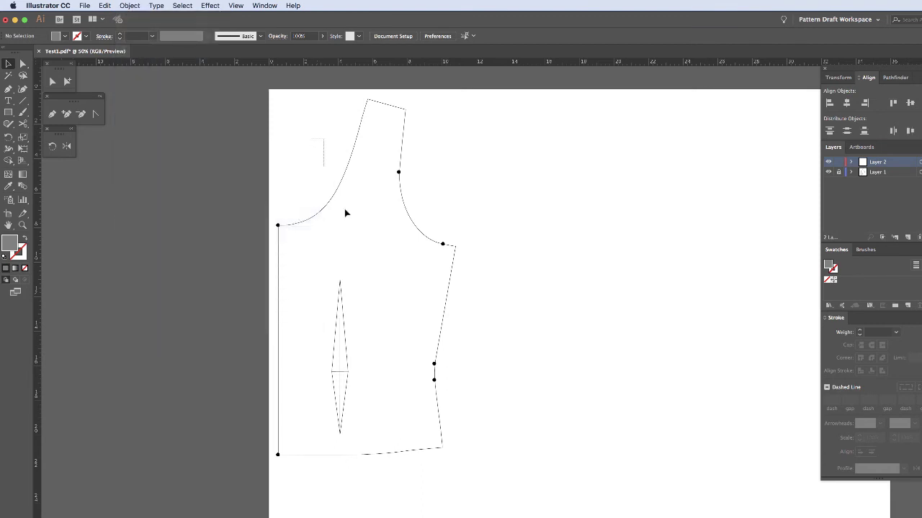
click(838, 163)
- Apply a 0.5 in Offset Path around the bodice outline, then undo it
drag(513, 172, 386, 238)
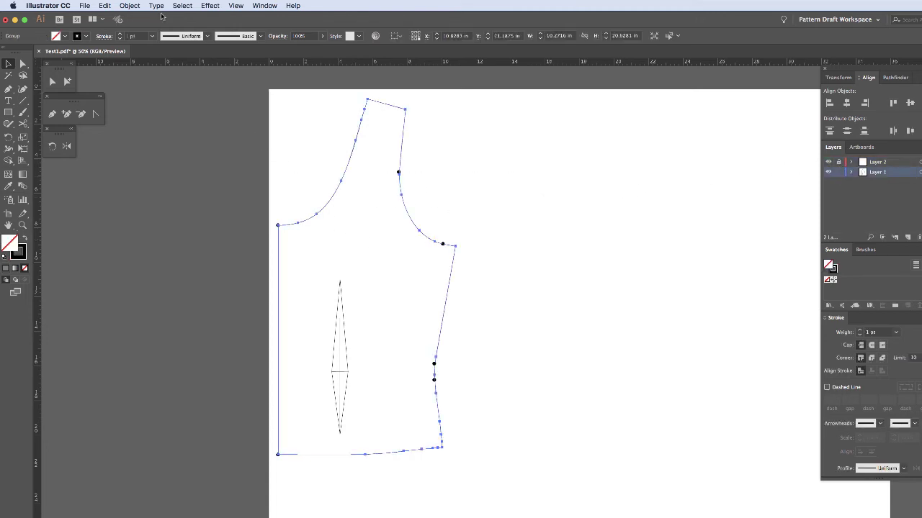
click(129, 7)
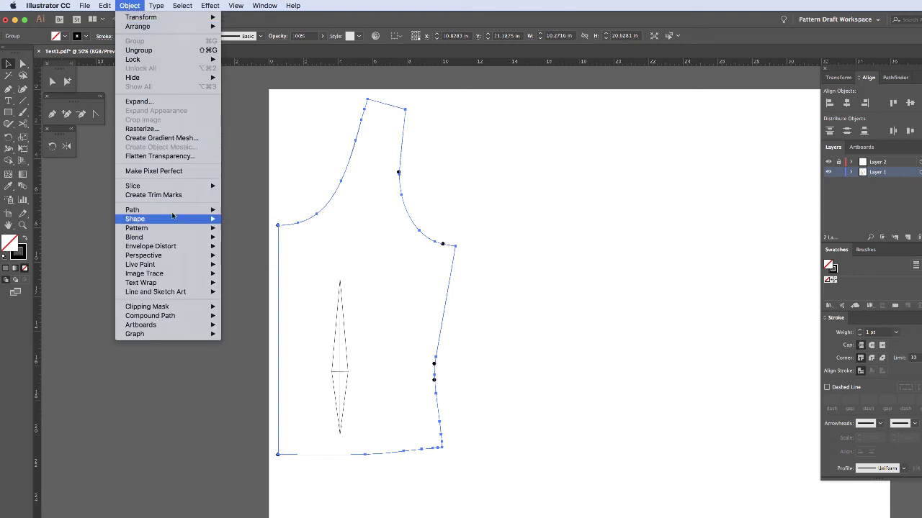
mouse_move(175, 211)
click(251, 244)
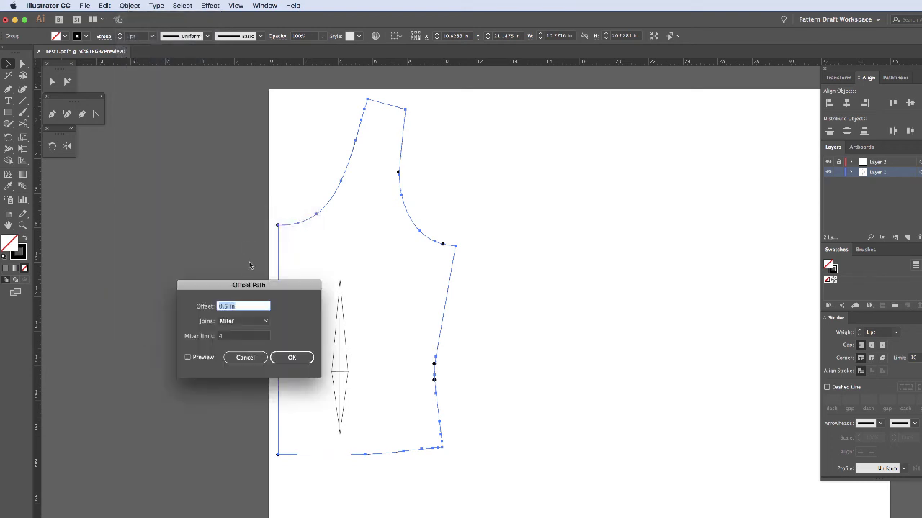
click(287, 364)
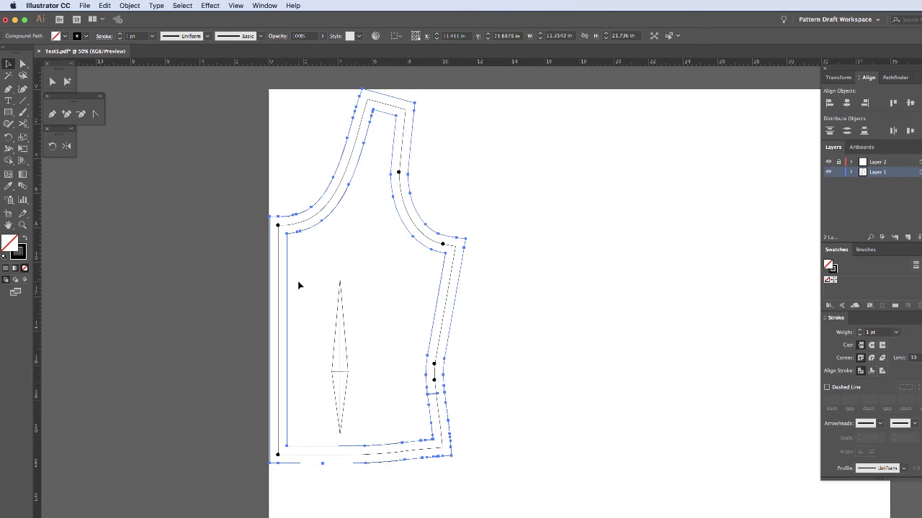
key(super+z)
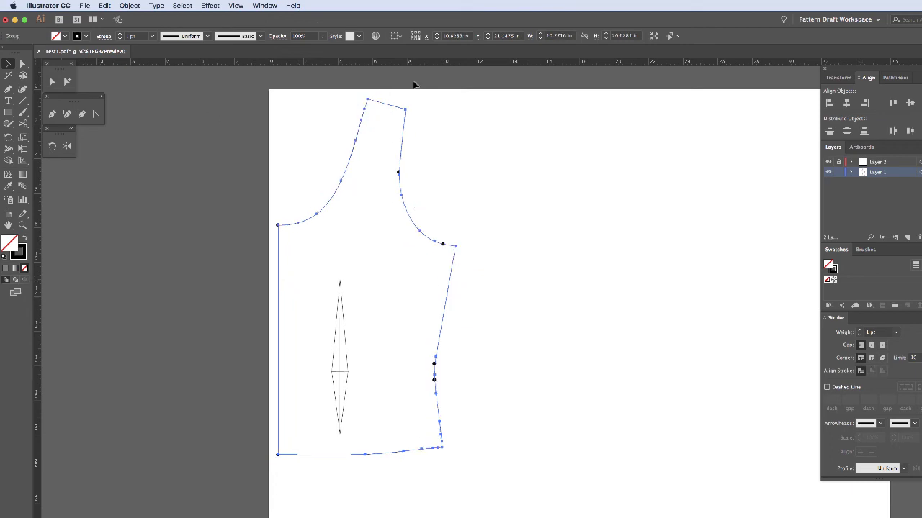
- Show the Document Info panel listing the drawing's Objects details
click(248, 7)
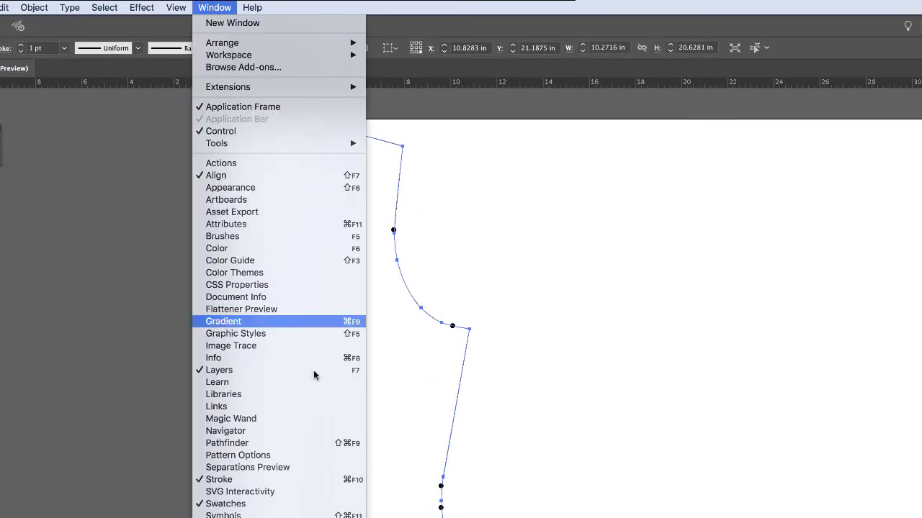
click(313, 295)
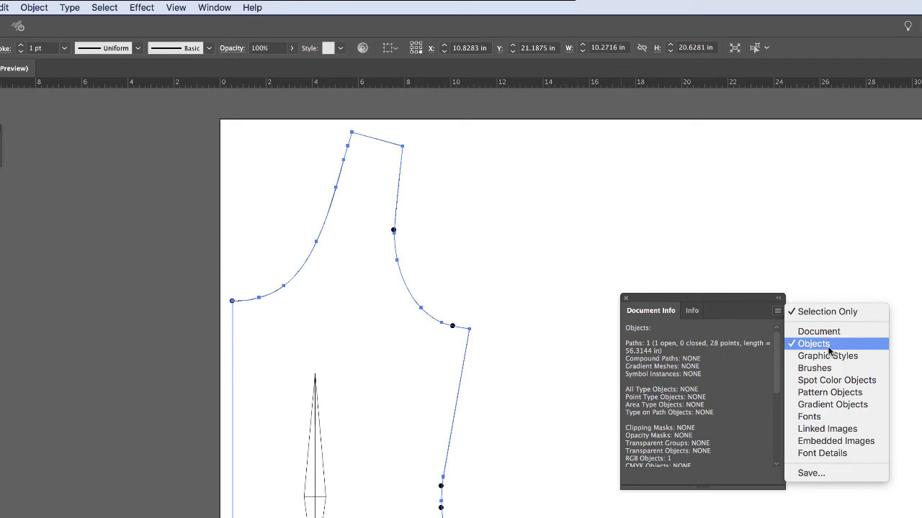
click(828, 346)
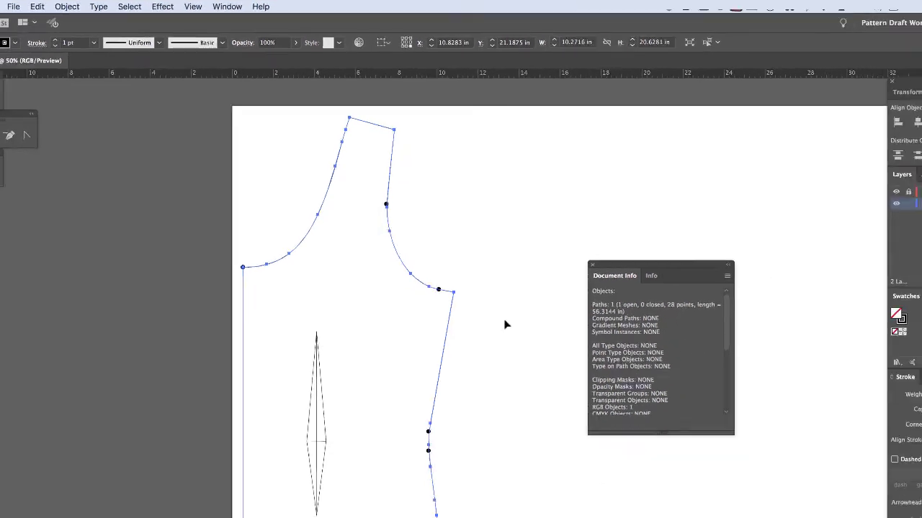
- Move the traced dart onto Layer 2 and lock that layer
key(super+minus)
click(306, 245)
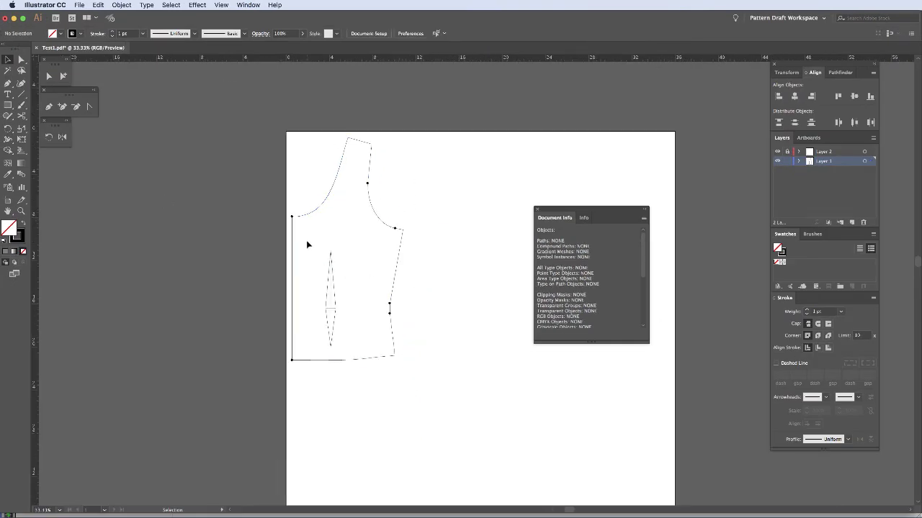
drag(306, 244, 355, 353)
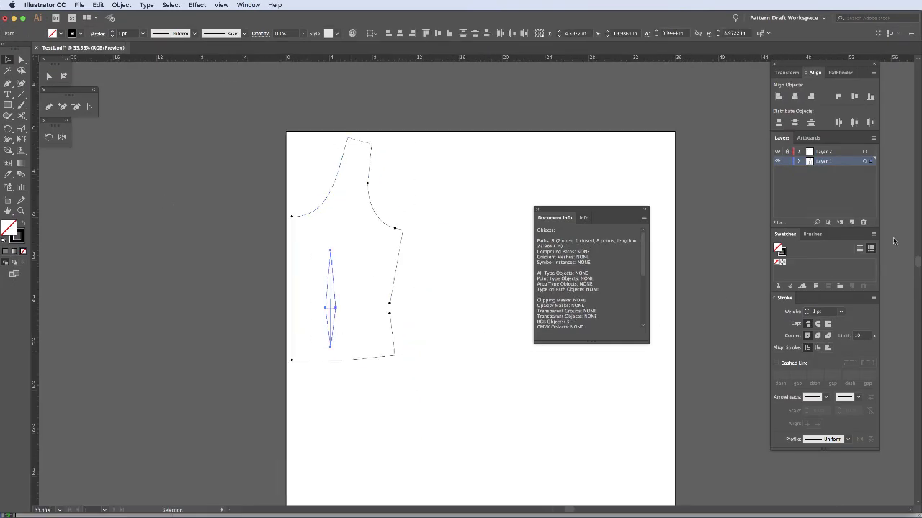
drag(871, 162, 870, 152)
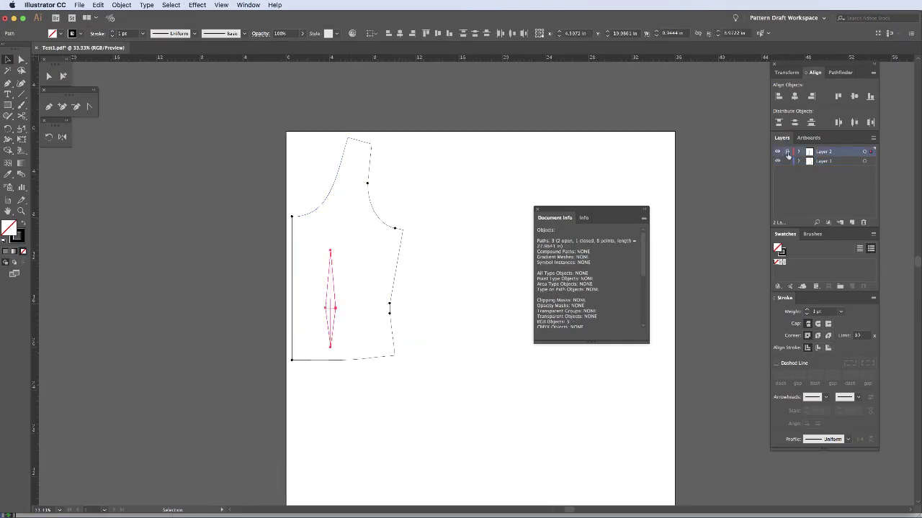
click(787, 151)
- Join the bodice outline into a single closed 28-point path
key(super+a)
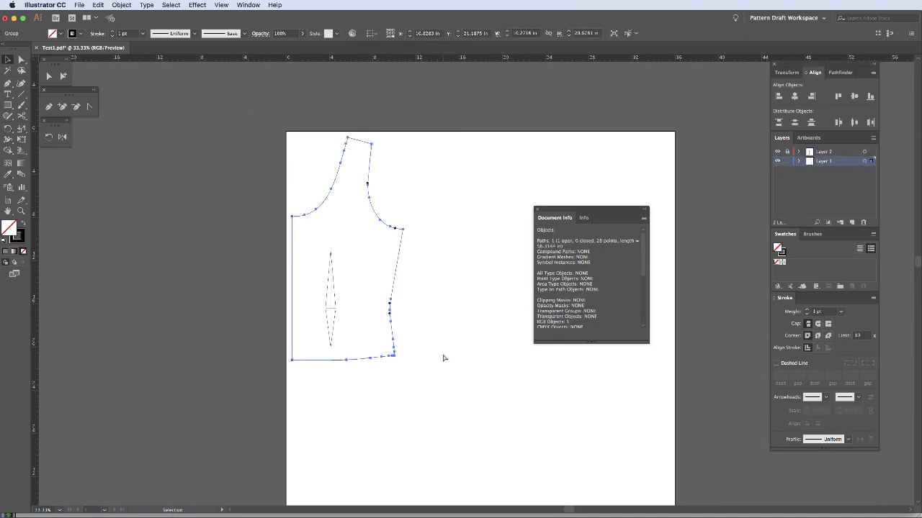
key(super+j)
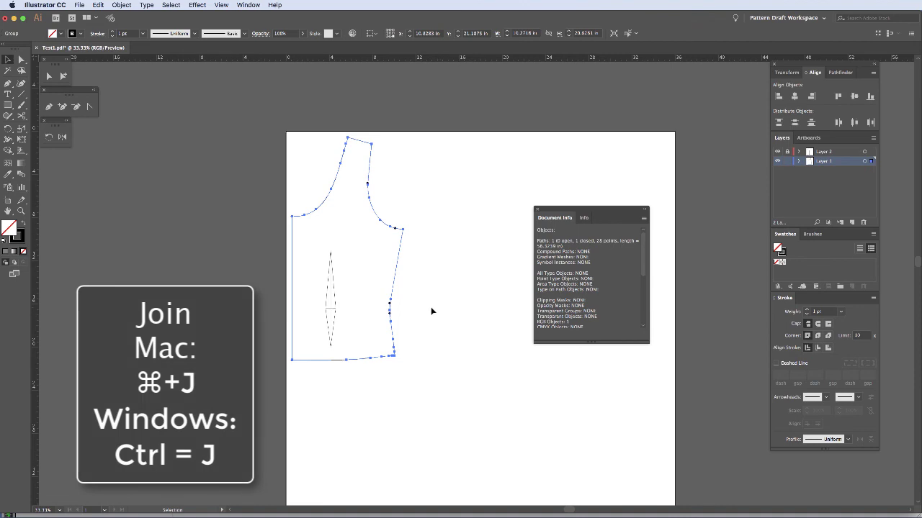
click(430, 311)
click(391, 275)
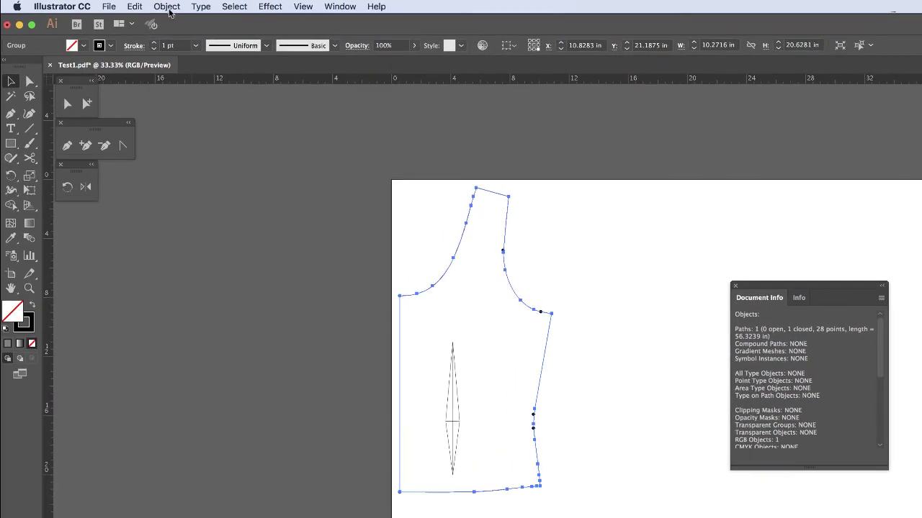
- Offset the closed bodice outline by 0.5 in with Miter joins to form the seam allowance
click(169, 9)
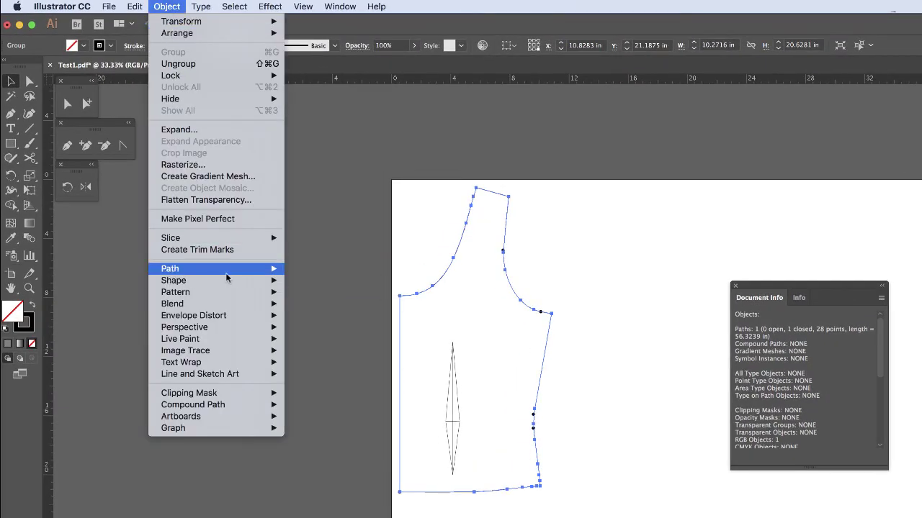
mouse_move(225, 274)
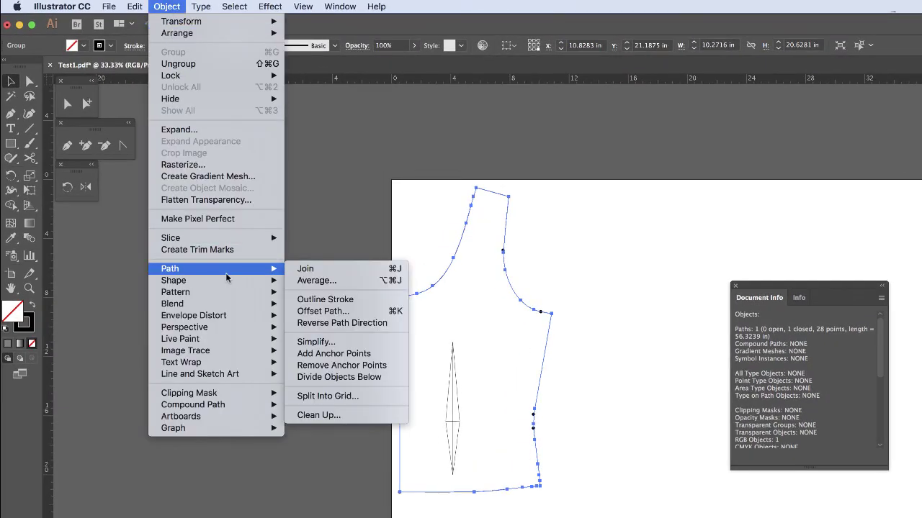
click(323, 311)
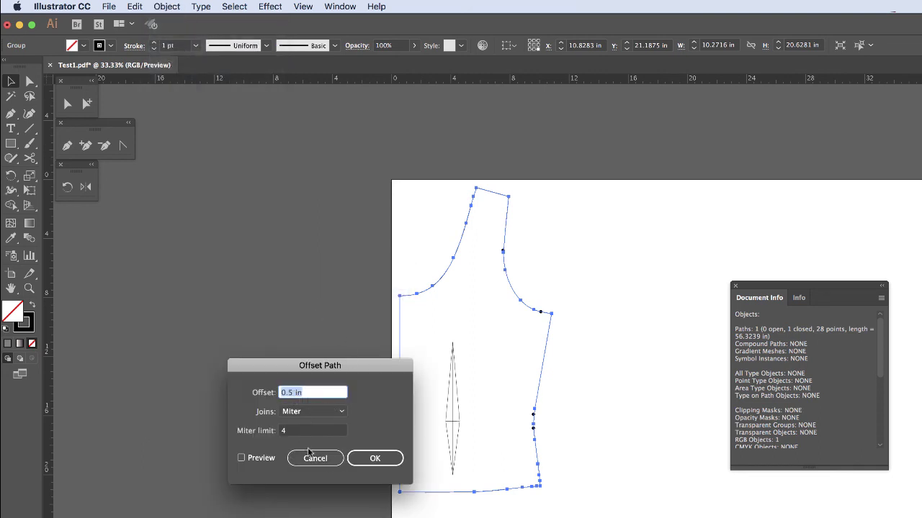
click(260, 459)
click(260, 459)
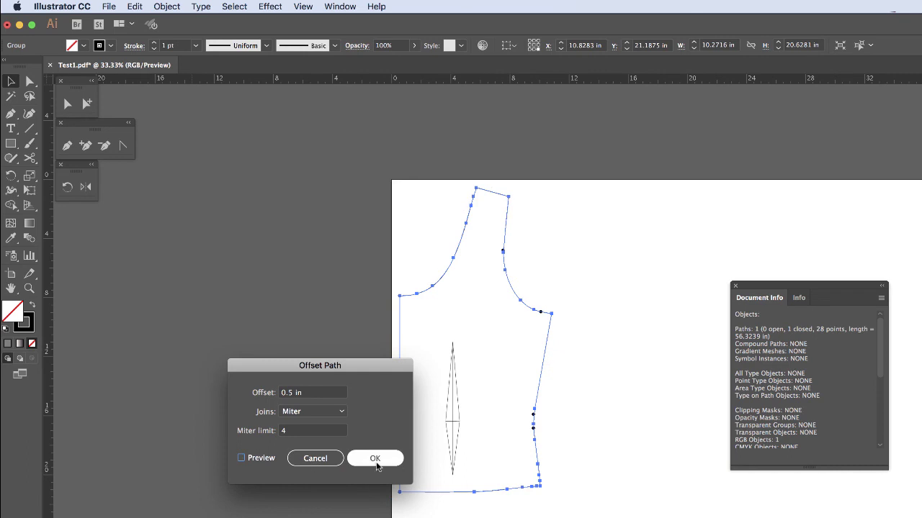
click(362, 467)
key(super+equal)
drag(648, 436, 496, 508)
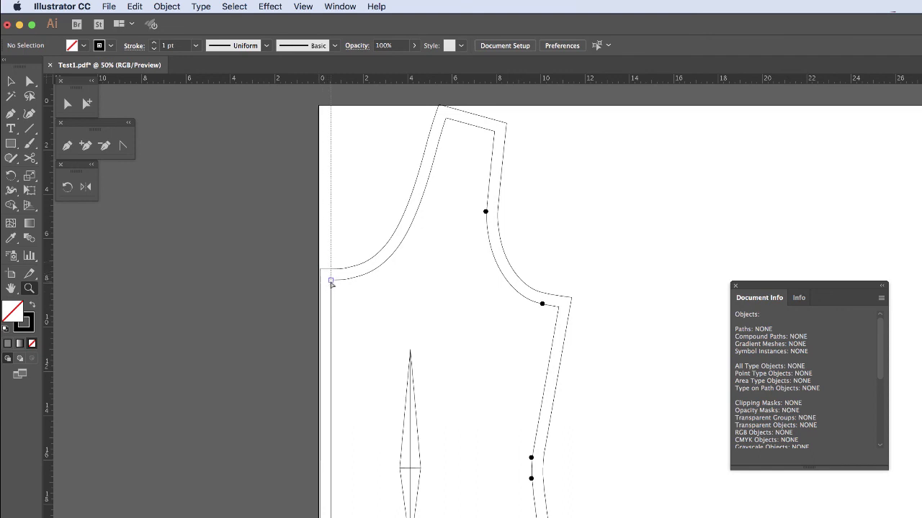
- Select the outer seam allowance path together with the center front line
key(super+a)
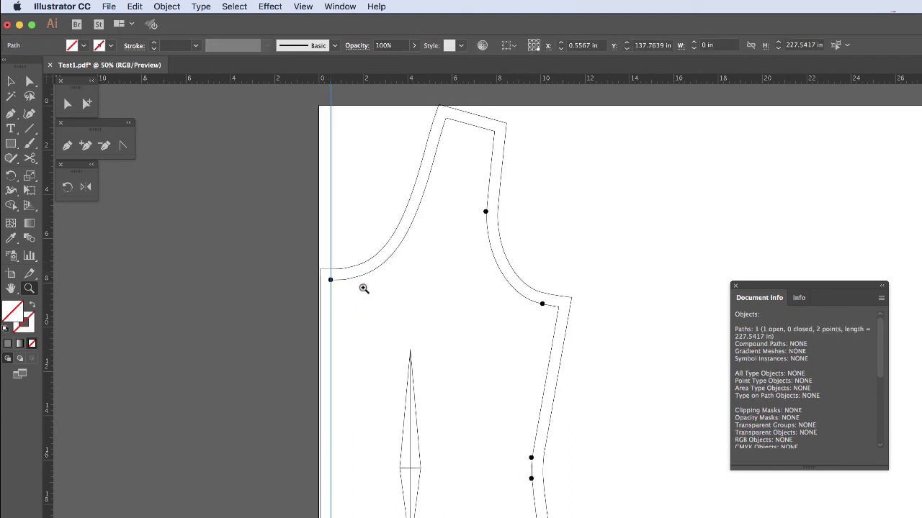
key(v)
click(353, 234)
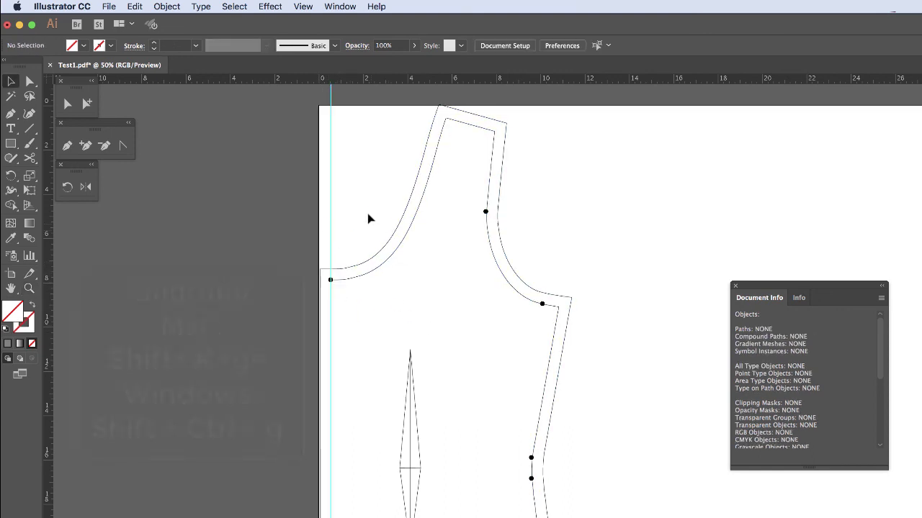
drag(380, 222, 416, 277)
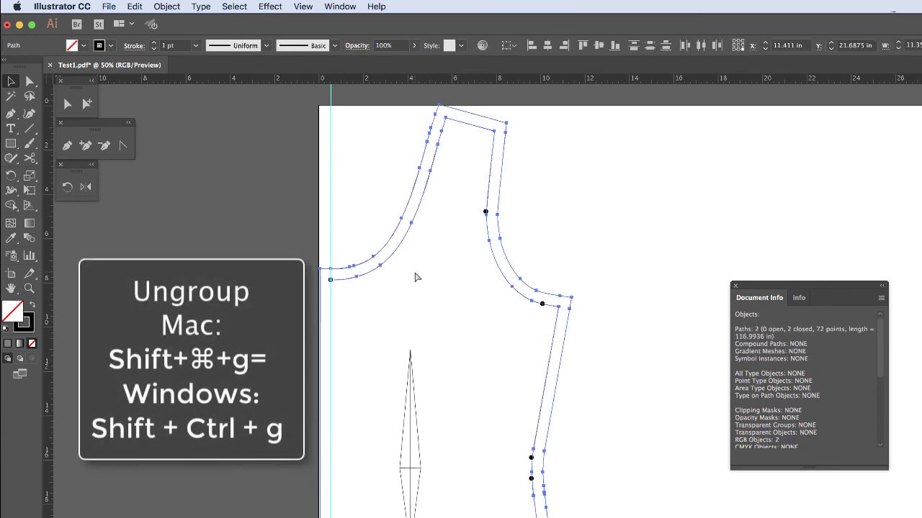
click(355, 208)
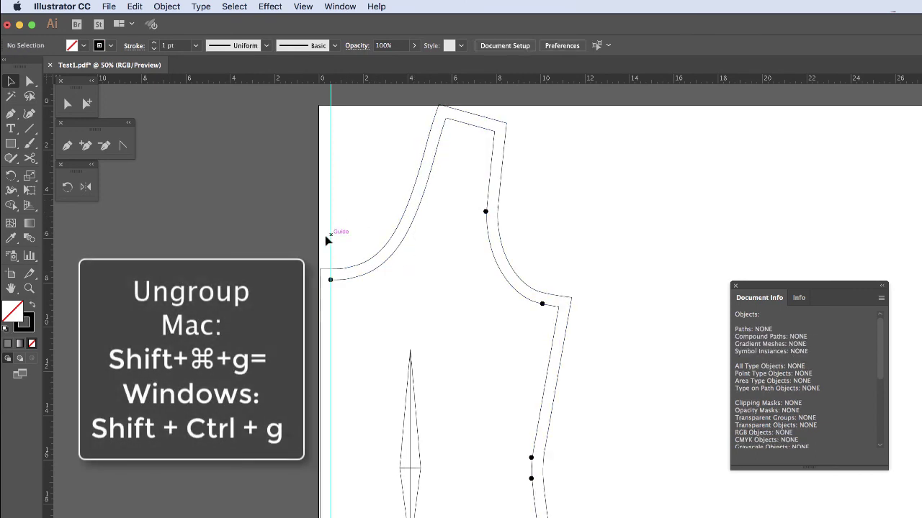
drag(337, 273, 339, 275)
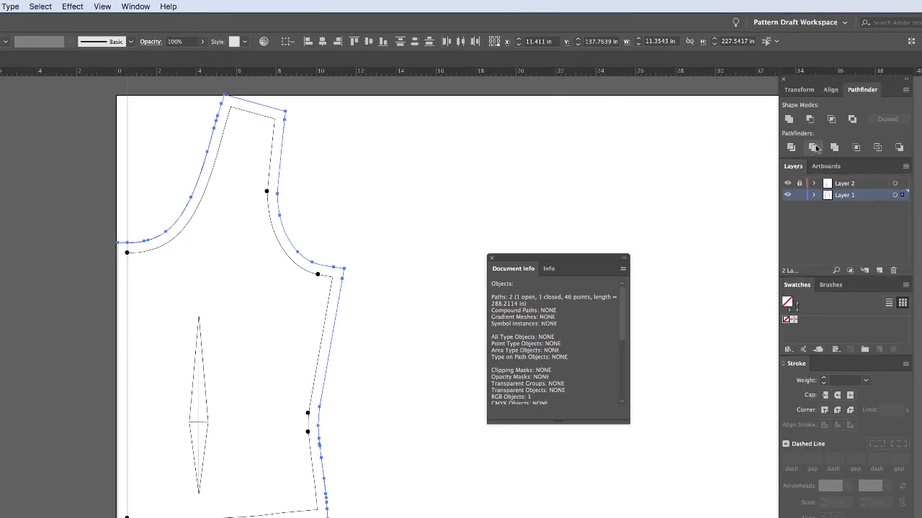
- Divide the seam allowance at center front and remove the sliver extending past the fold
click(791, 147)
click(139, 213)
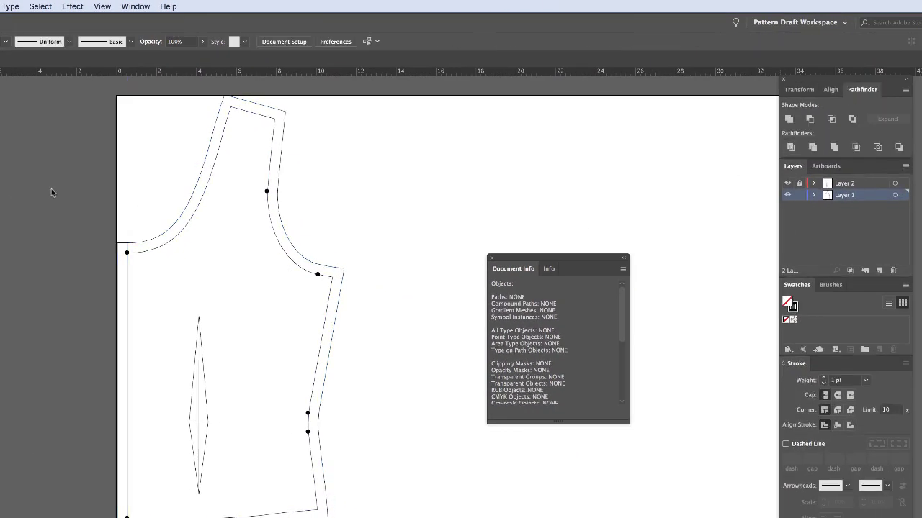
click(124, 282)
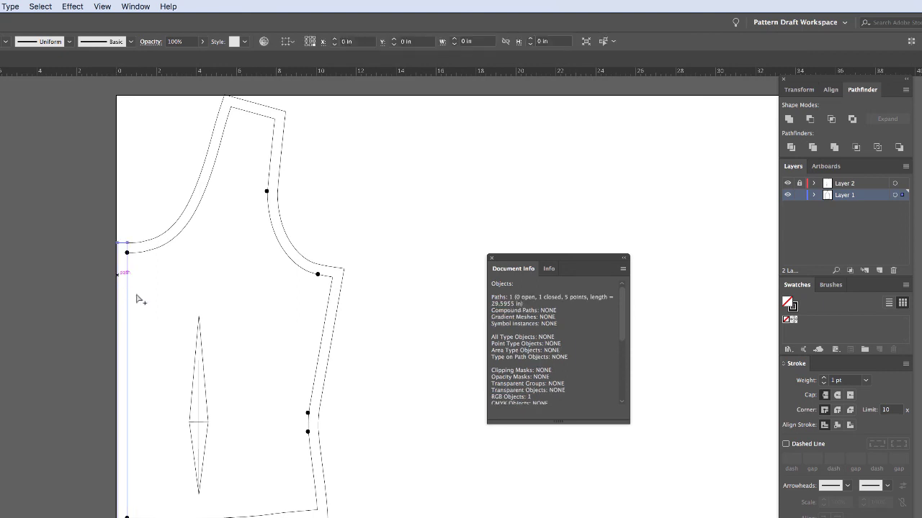
click(277, 305)
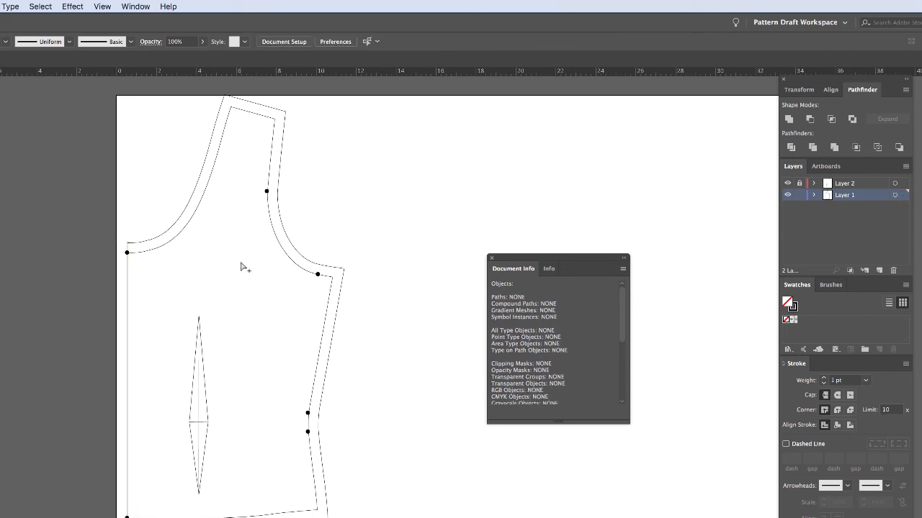
click(181, 216)
click(161, 206)
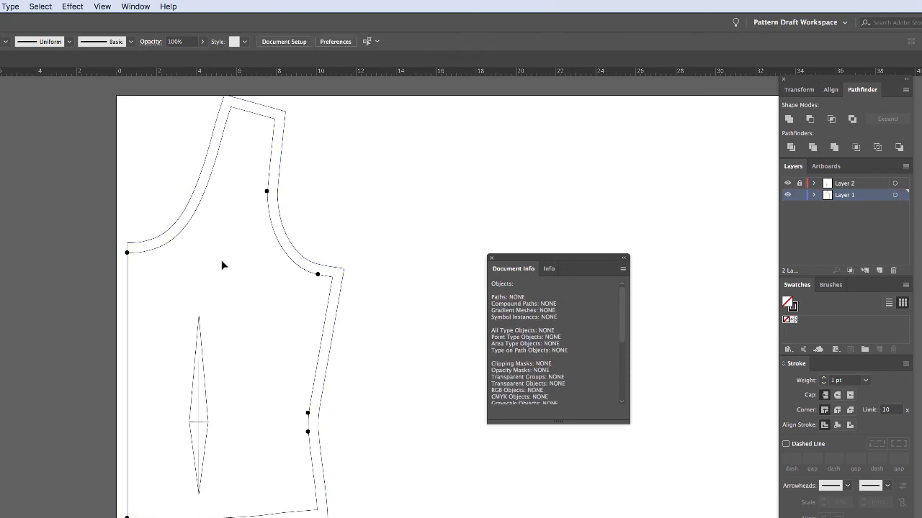